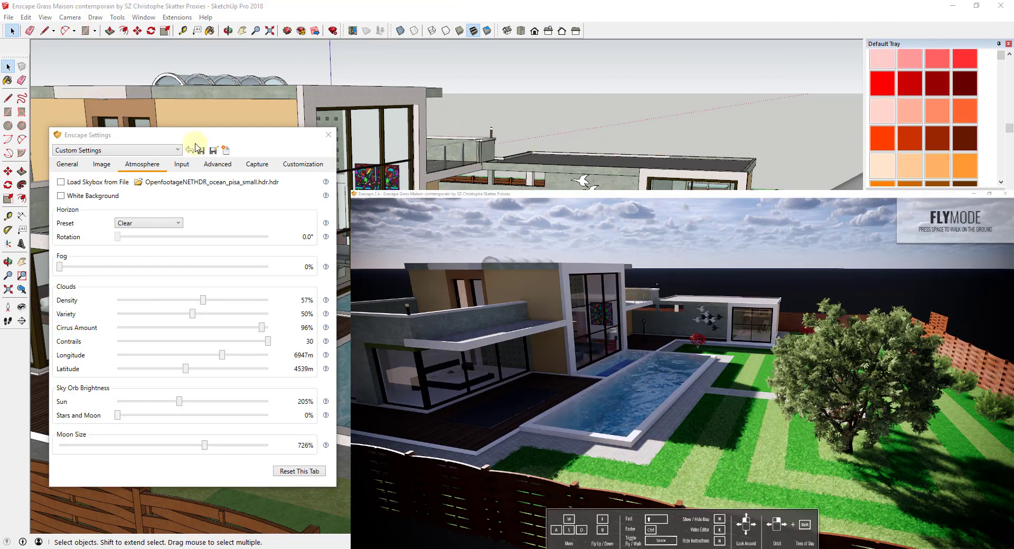
Review the general render settings and look over the house, pool and garden in the live render view
{"action": "left_click", "coordinate": [142, 164]}
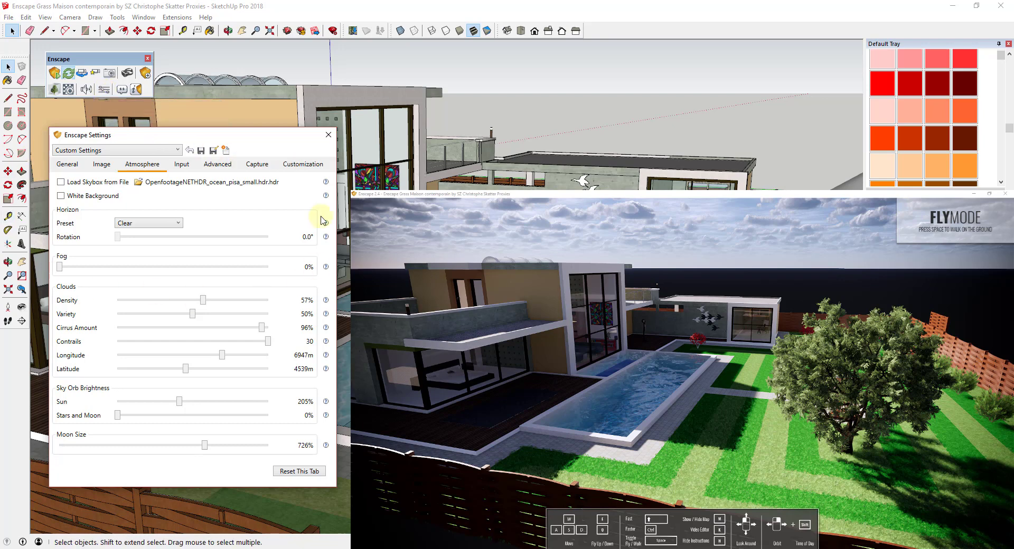
{"action": "left_click", "coordinate": [68, 165]}
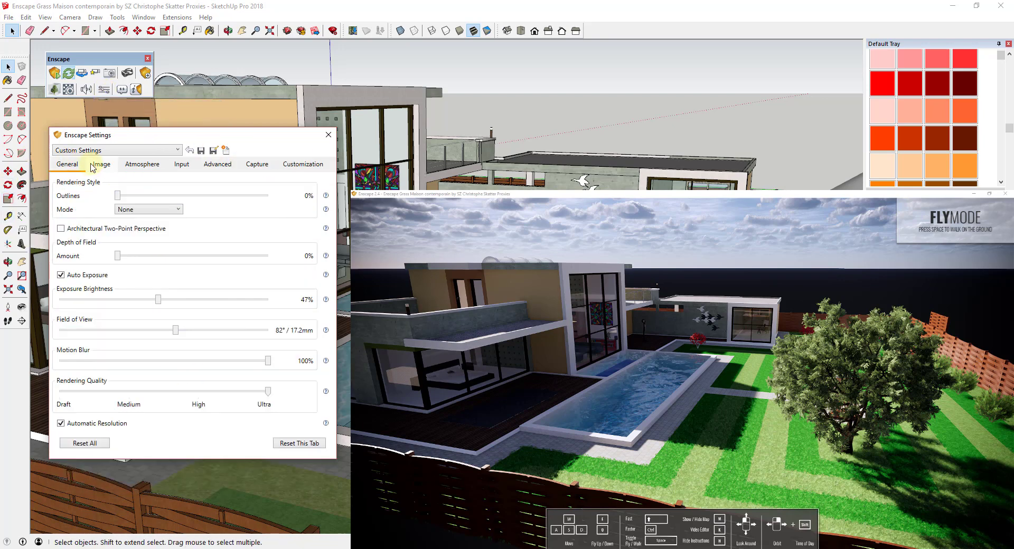
{"action": "mouse_move", "coordinate": [118, 199]}
{"action": "left_mouse_down"}
{"action": "mouse_move", "coordinate": [296, 202]}
{"action": "mouse_move", "coordinate": [117, 198]}
{"action": "left_mouse_up"}
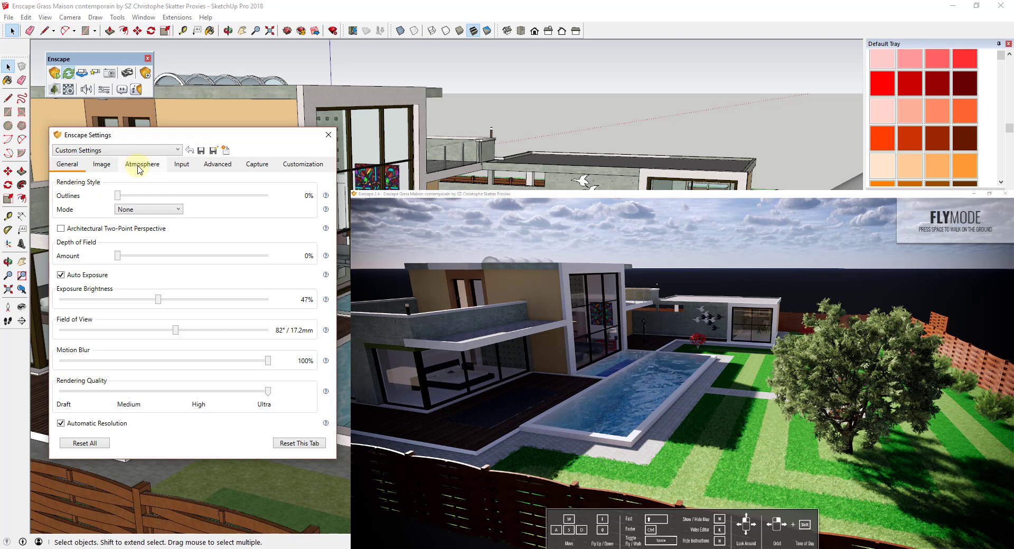
{"action": "left_click_drag", "start_coordinate": [722, 376], "coordinate": [661, 294]}
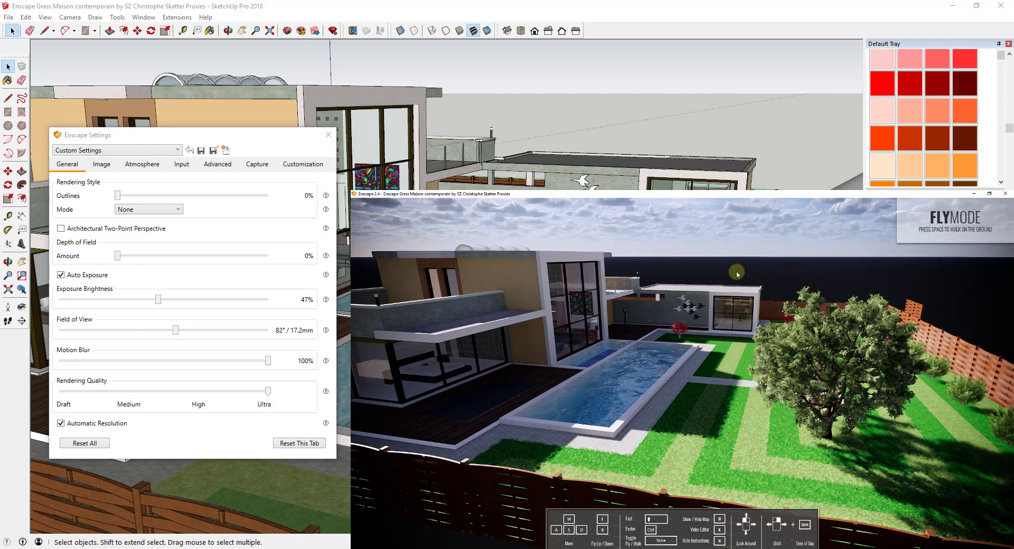
{"action": "left_click_drag", "start_coordinate": [730, 351], "coordinate": [731, 353]}
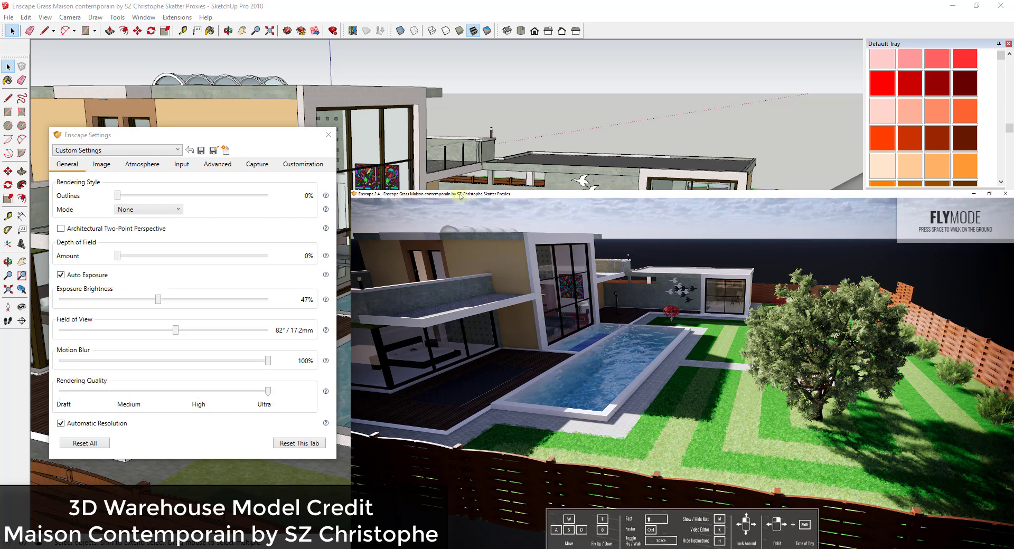
{"action": "left_click_drag", "start_coordinate": [690, 363], "coordinate": [703, 352]}
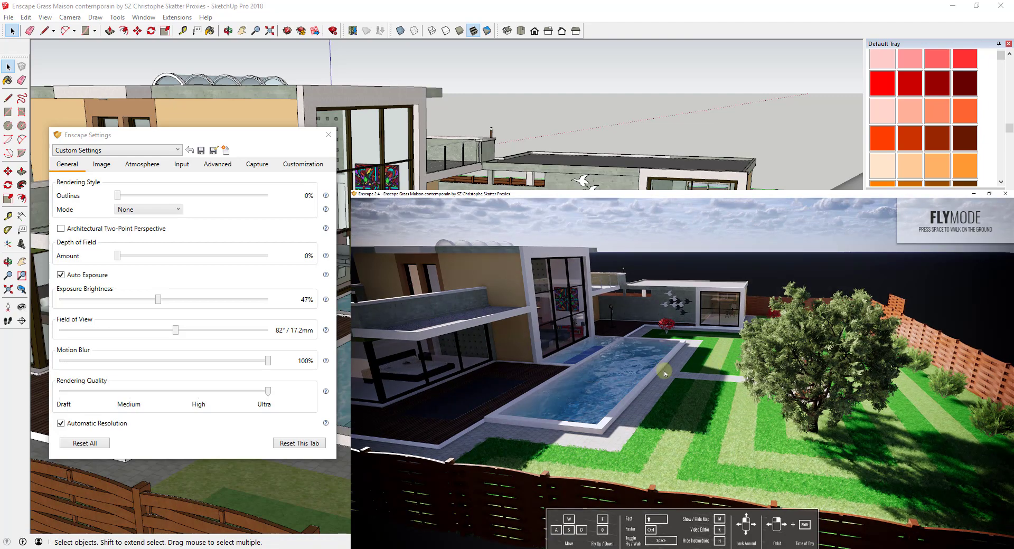
{"action": "key", "text": "w"}
{"action": "left_click_drag", "start_coordinate": [691, 383], "coordinate": [784, 356]}
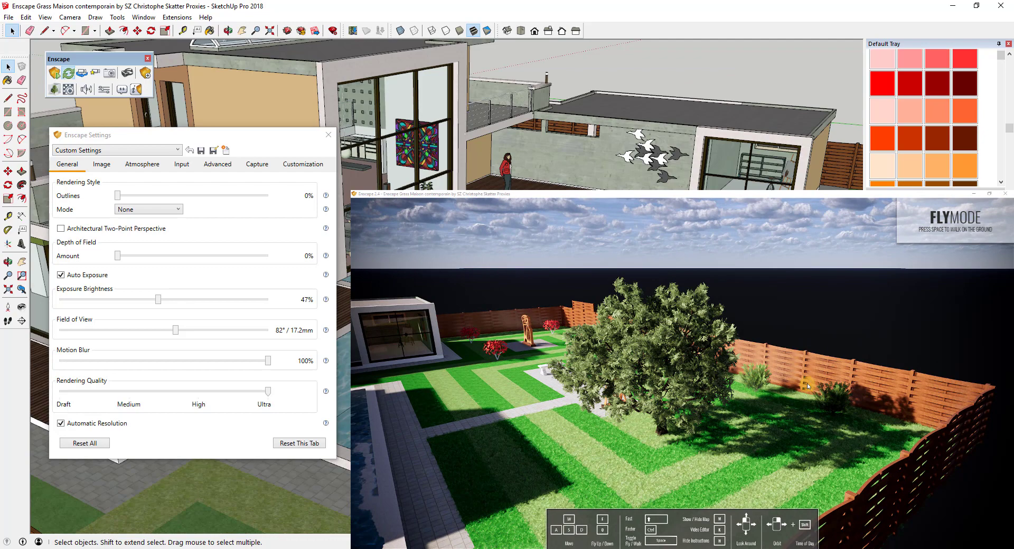
{"action": "left_click_drag", "start_coordinate": [667, 365], "coordinate": [662, 363]}
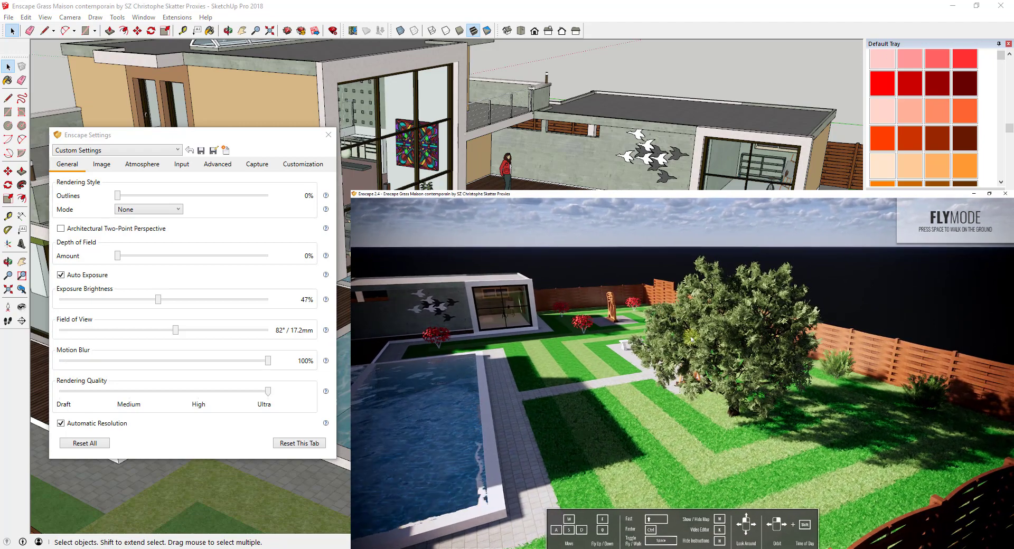
{"action": "left_click_drag", "start_coordinate": [769, 373], "coordinate": [767, 373]}
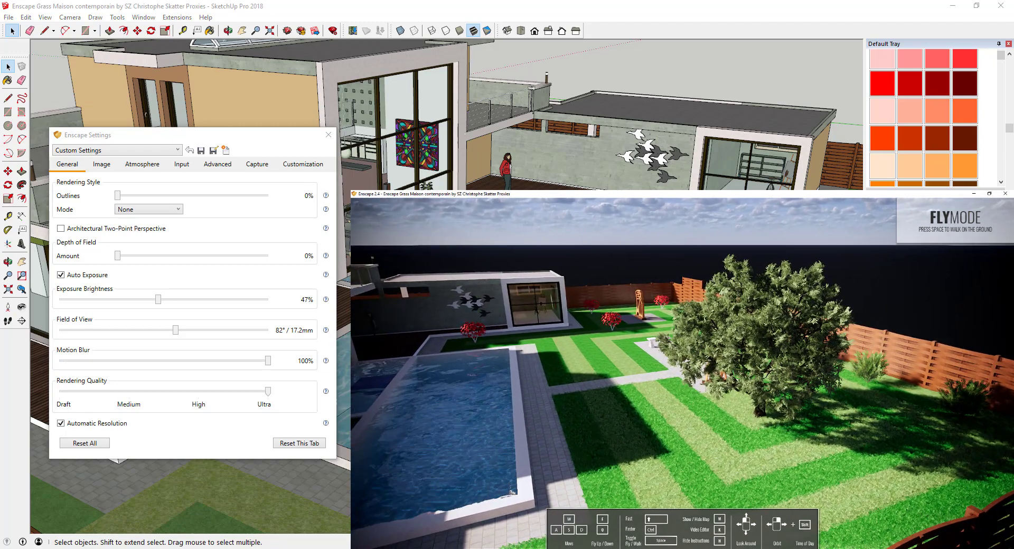
Try a plain white background in the atmosphere settings, and turn it off again
{"action": "left_click", "coordinate": [365, 183]}
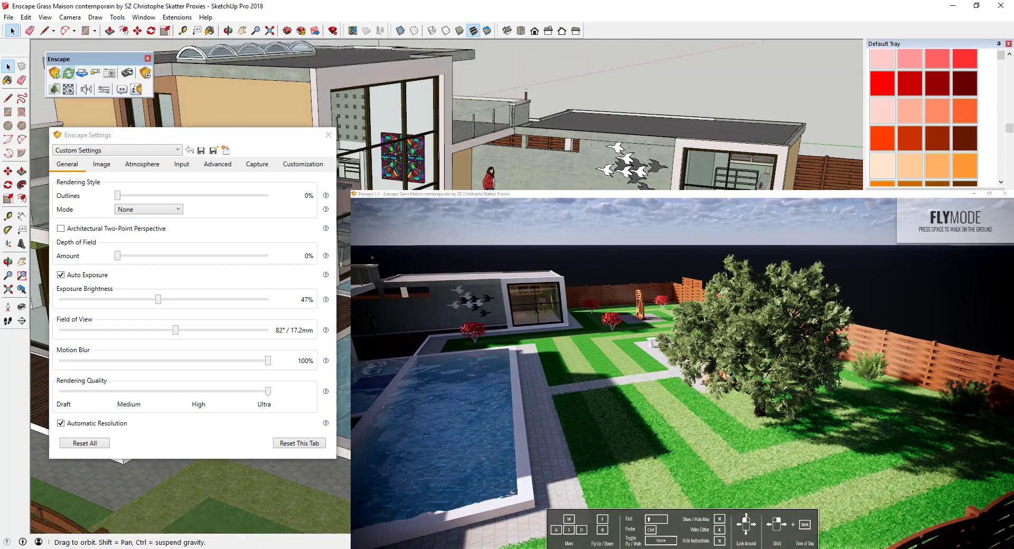
{"action": "left_click", "coordinate": [142, 167]}
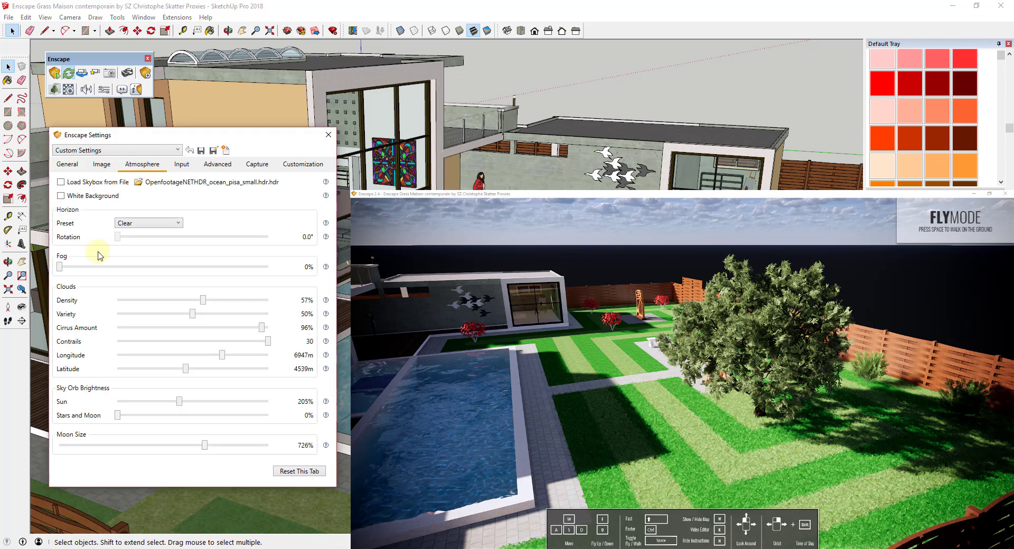
{"action": "left_click", "coordinate": [574, 337]}
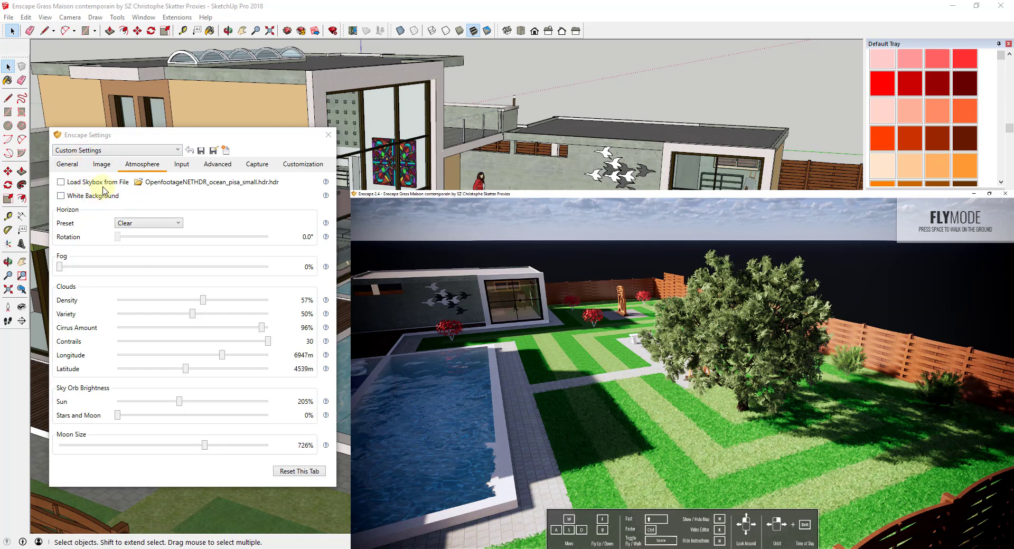
{"action": "left_click", "coordinate": [88, 198]}
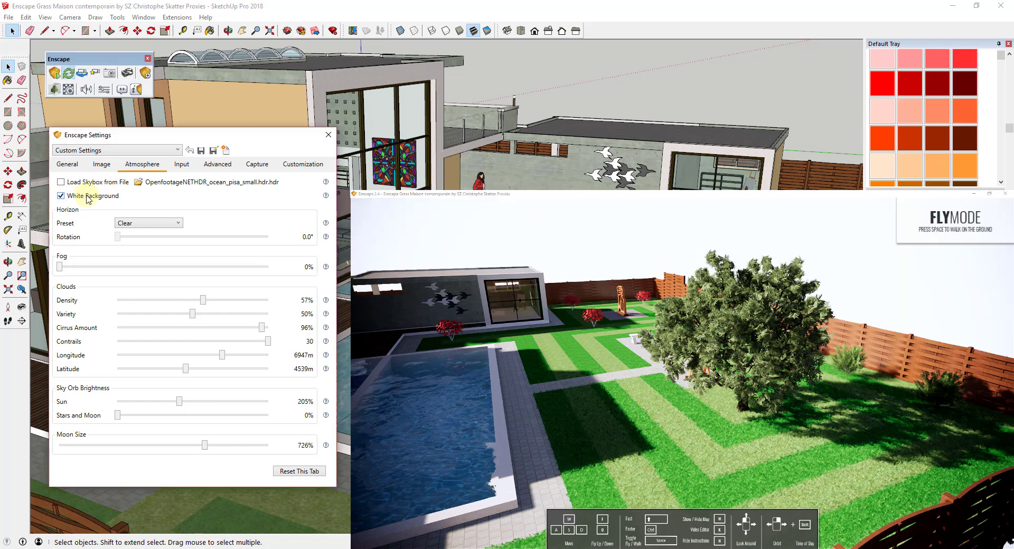
{"action": "left_click_drag", "start_coordinate": [504, 328], "coordinate": [520, 309]}
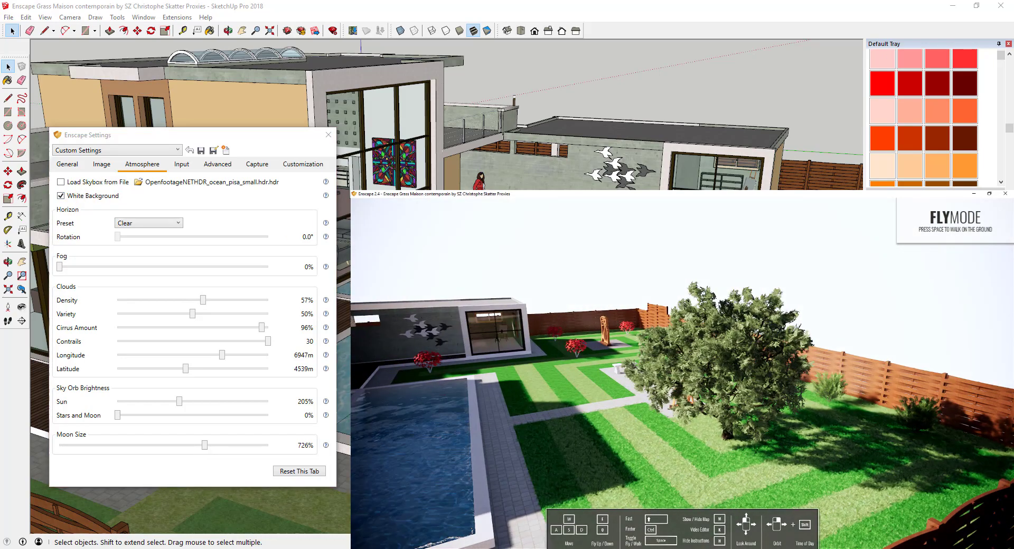
{"action": "left_click", "coordinate": [70, 196]}
Try the OpenfootageNETHDR_ocean_pisa_small.hdr skybox as the scene's sky, and turn it off again
{"action": "left_click", "coordinate": [78, 183]}
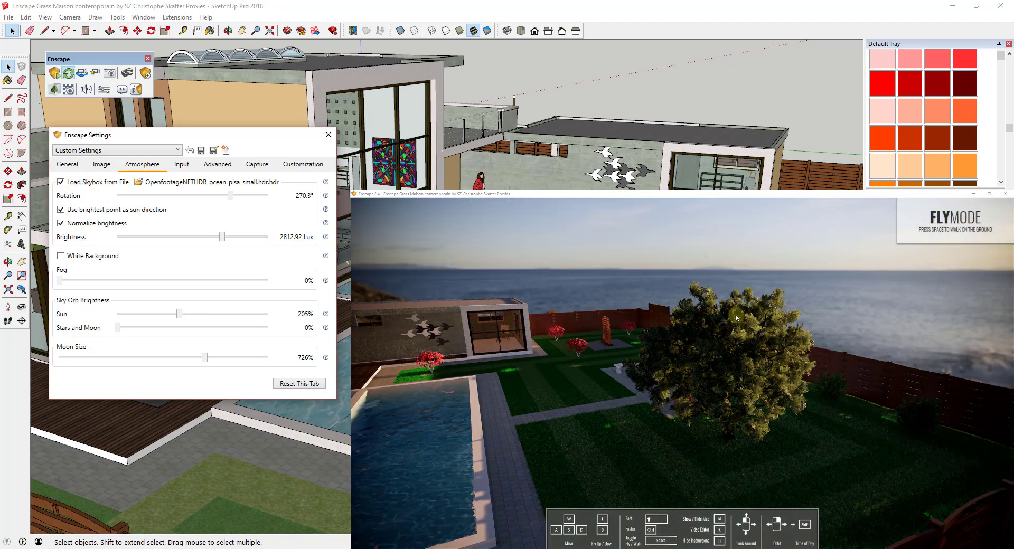
{"action": "left_click_drag", "start_coordinate": [553, 338], "coordinate": [563, 336]}
{"action": "left_click", "coordinate": [60, 182]}
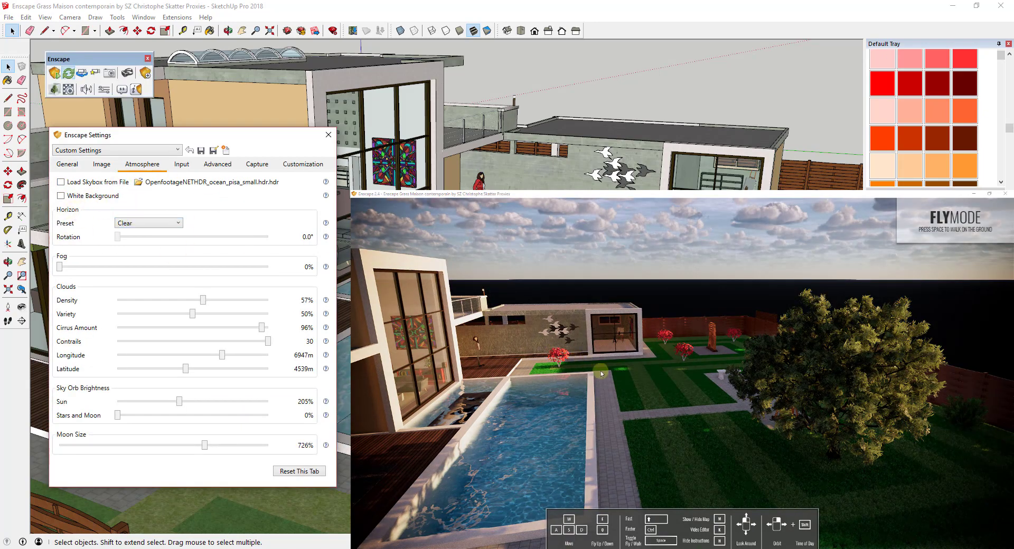
Set the horizon preset to Forest and try rotating it, ending at a rotation of 0.0°
{"action": "left_click_drag", "start_coordinate": [601, 373], "coordinate": [687, 299]}
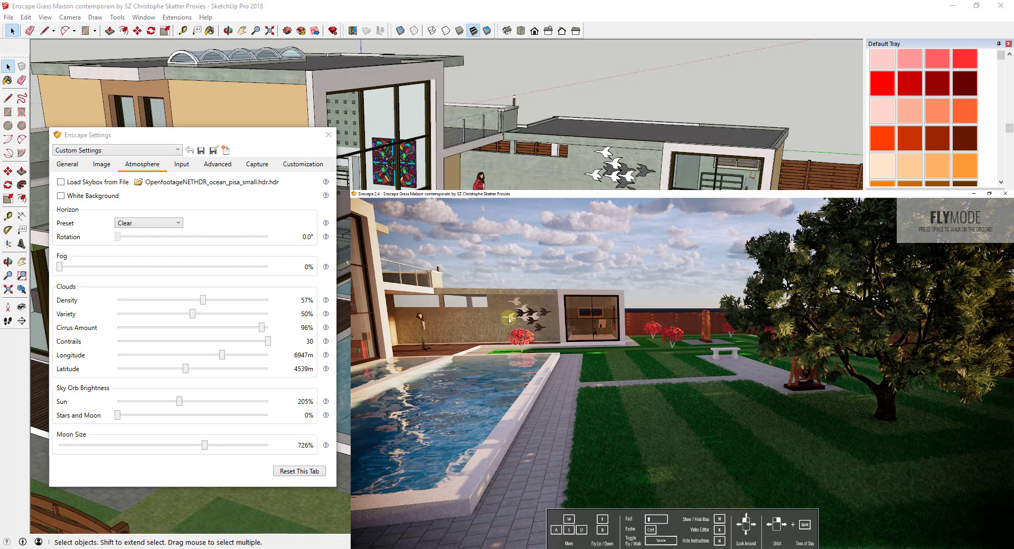
{"action": "left_click", "coordinate": [180, 226]}
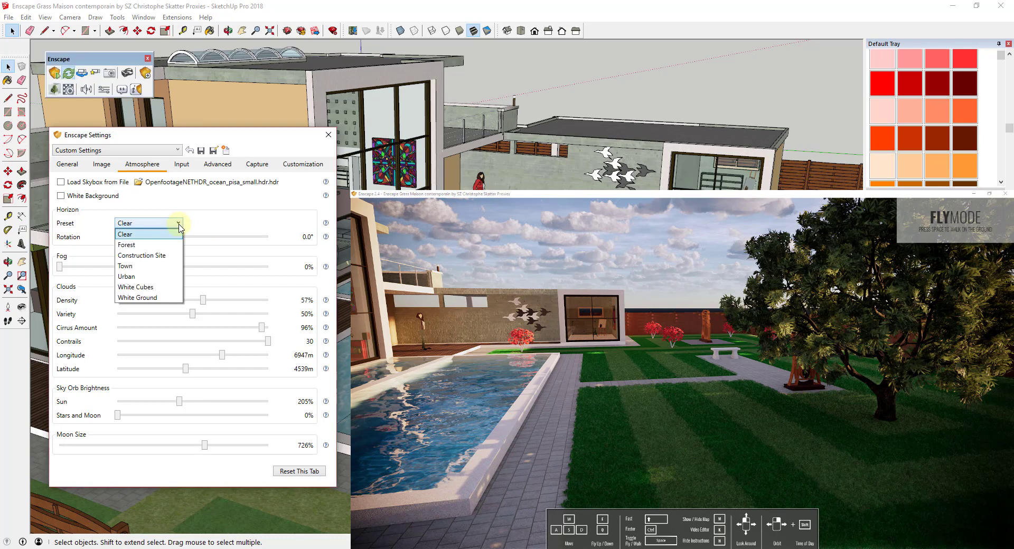
{"action": "left_click", "coordinate": [149, 246]}
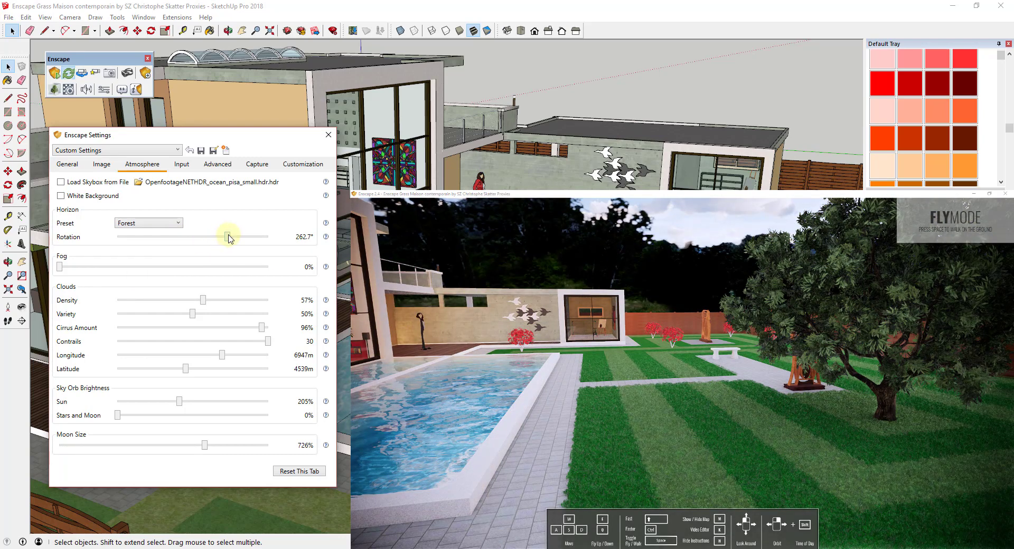
{"action": "left_click_drag", "start_coordinate": [229, 236], "coordinate": [112, 243]}
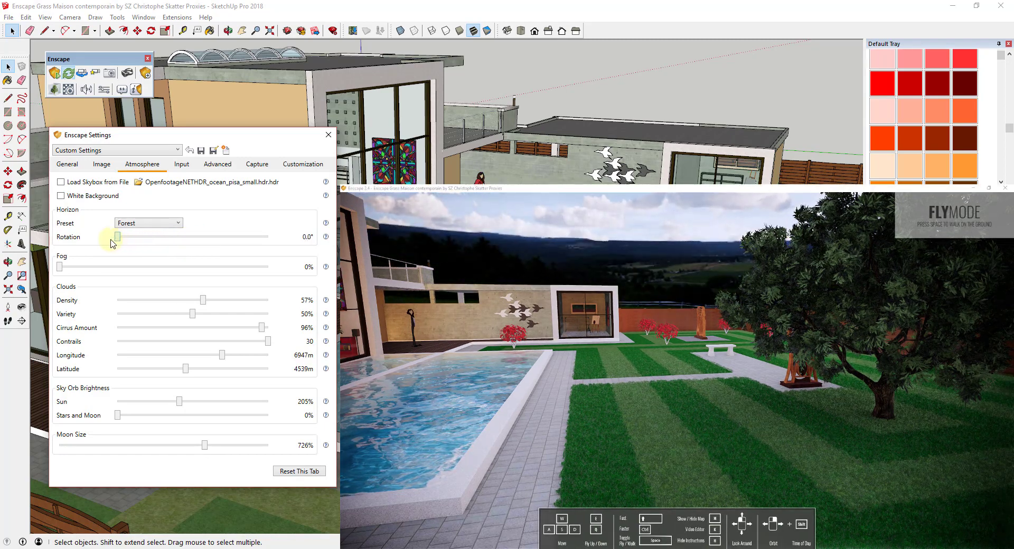
Set the horizon preset to Construction Site and rotate it to 79.6°
{"action": "left_click", "coordinate": [147, 222]}
{"action": "left_click", "coordinate": [146, 256]}
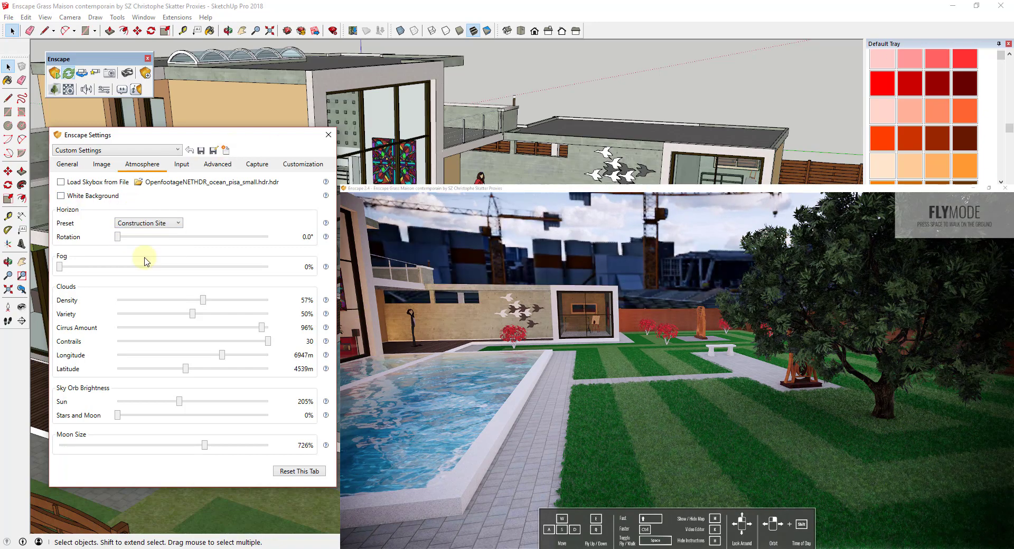
{"action": "left_click_drag", "start_coordinate": [121, 236], "coordinate": [153, 241]}
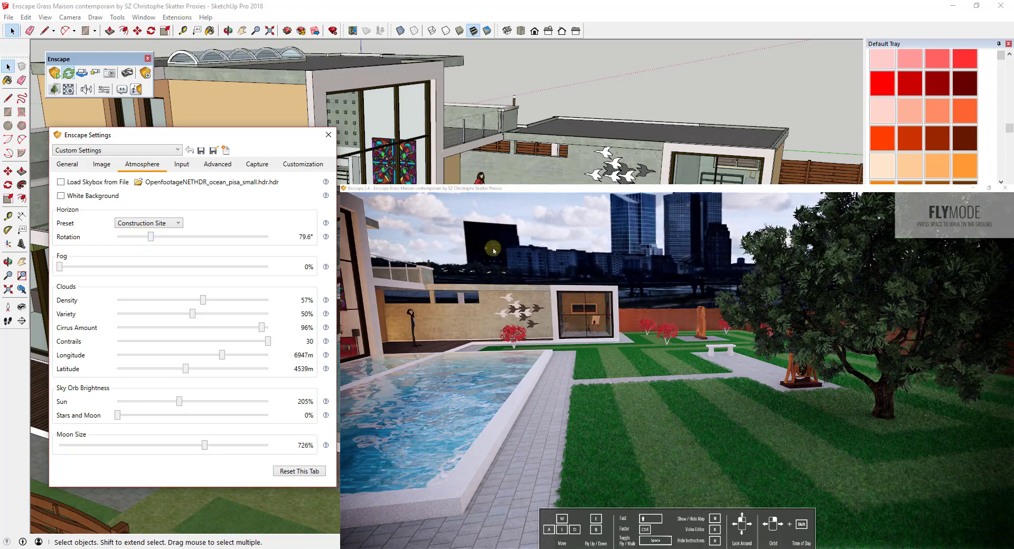
Examine the skyline behind the garden from different heights and positions near the pool in the live render
{"action": "left_click_drag", "start_coordinate": [681, 309], "coordinate": [688, 315]}
{"action": "key", "text": "q"}
{"action": "right_click_drag", "start_coordinate": [688, 315], "coordinate": [687, 315]}
{"action": "left_click_drag", "start_coordinate": [687, 315], "coordinate": [687, 315]}
{"action": "key", "text": "a"}
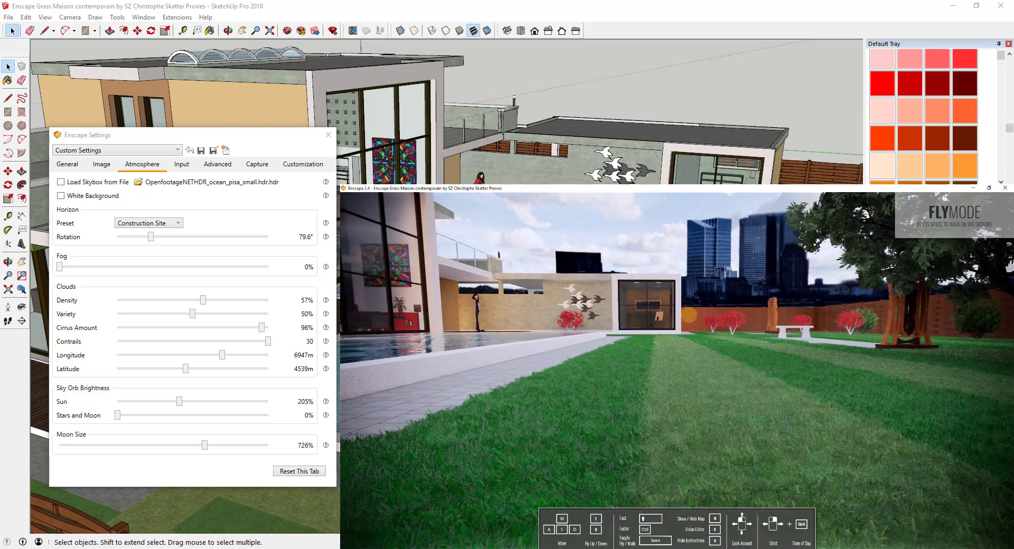
{"action": "key", "text": "s"}
{"action": "key", "text": "e"}
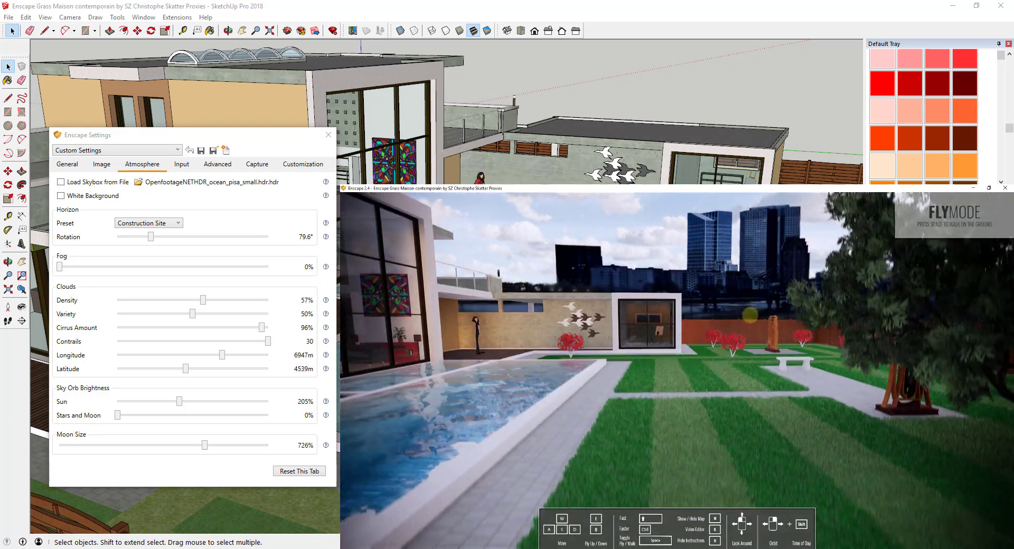
{"action": "left_click_drag", "start_coordinate": [750, 316], "coordinate": [750, 316]}
{"action": "key", "text": "q"}
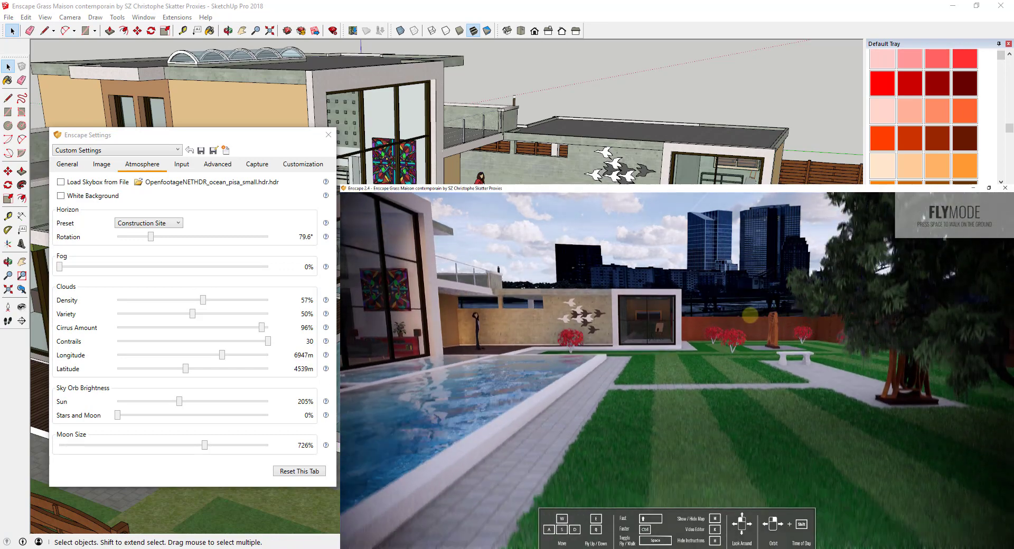
Set the horizon preset to Town and rotate the horizon to 313.3°
{"action": "left_click", "coordinate": [162, 224]}
{"action": "left_click", "coordinate": [132, 259]}
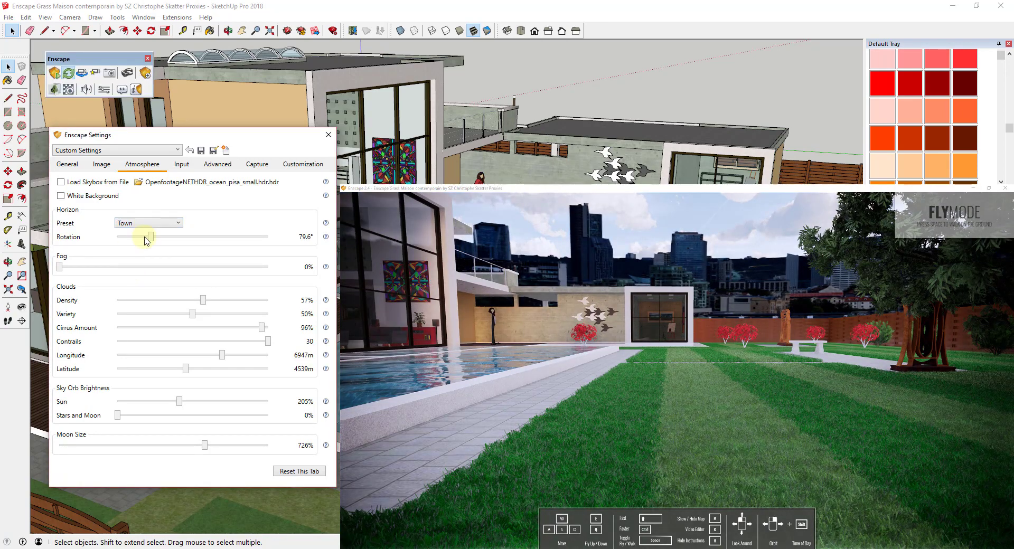
{"action": "left_click_drag", "start_coordinate": [146, 240], "coordinate": [215, 230]}
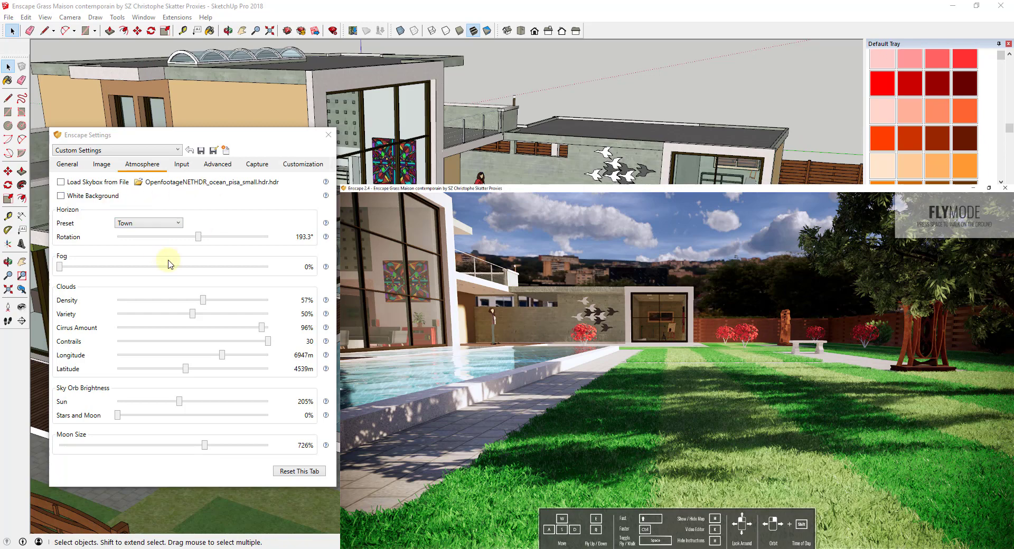
{"action": "left_click_drag", "start_coordinate": [198, 237], "coordinate": [248, 240]}
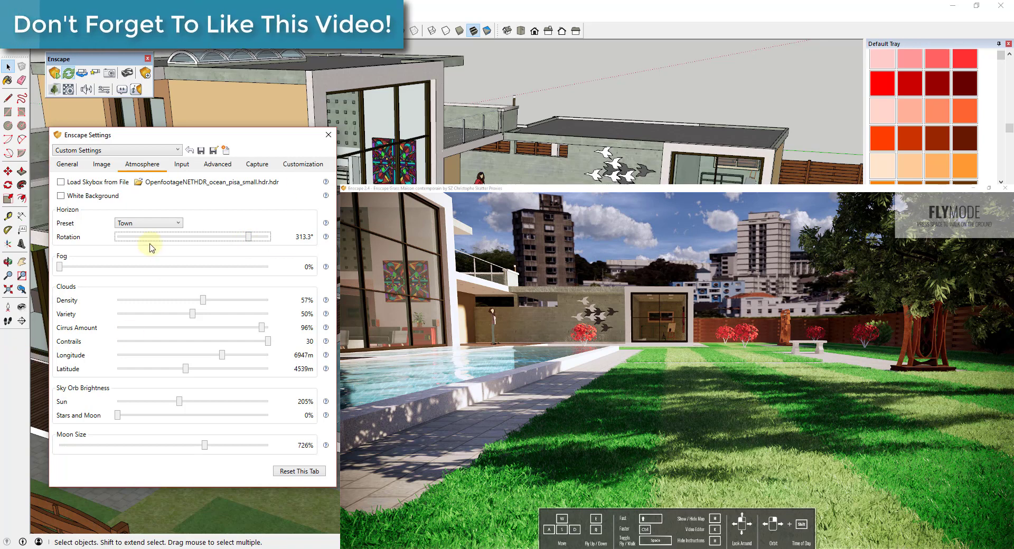
Try the Urban horizon preset followed by the White Cubes preset
{"action": "left_click", "coordinate": [145, 222]}
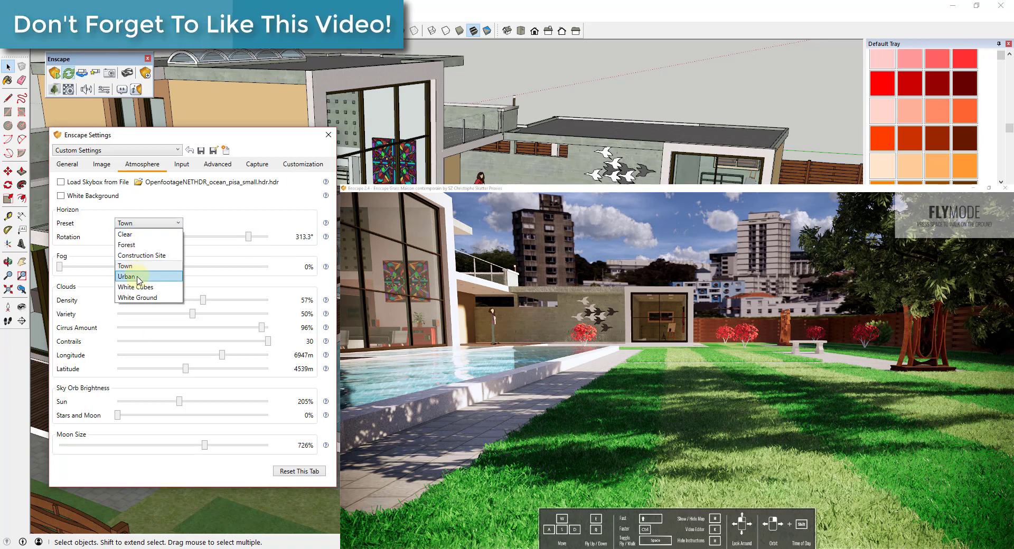
{"action": "left_click", "coordinate": [138, 272]}
{"action": "left_click", "coordinate": [135, 223]}
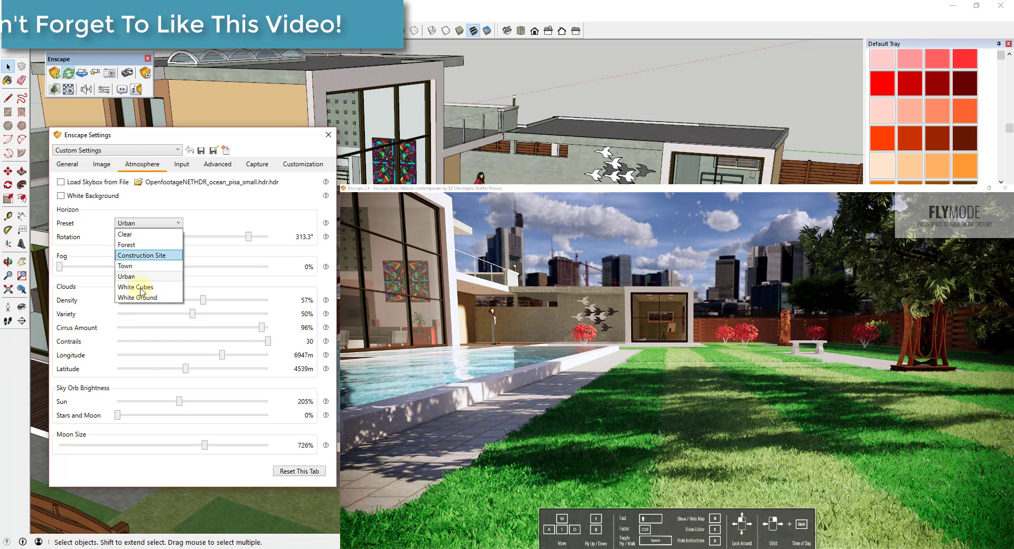
{"action": "left_click", "coordinate": [140, 287]}
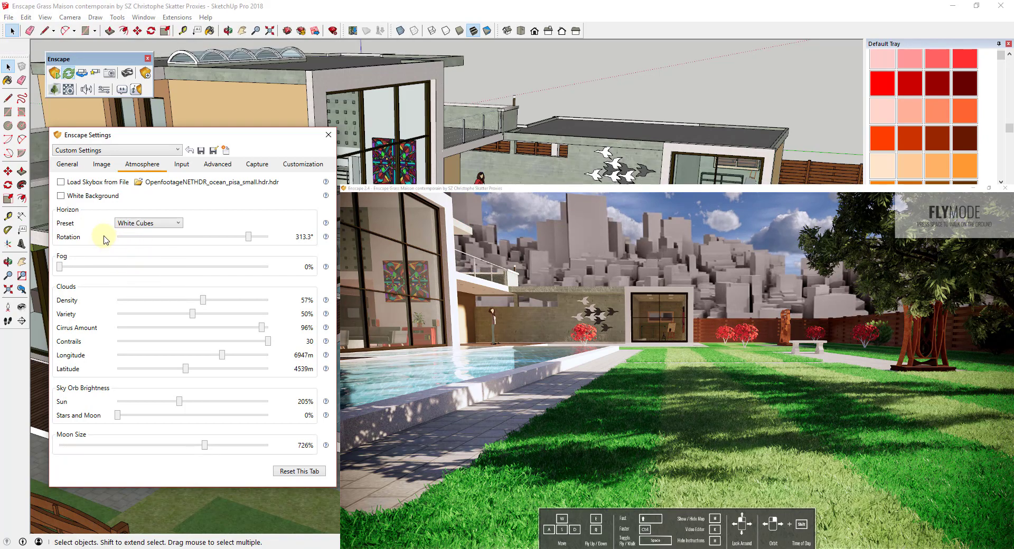
Set the horizon preset to White Ground and view it across the pool and lawn
{"action": "left_click", "coordinate": [133, 224]}
{"action": "left_click", "coordinate": [135, 285]}
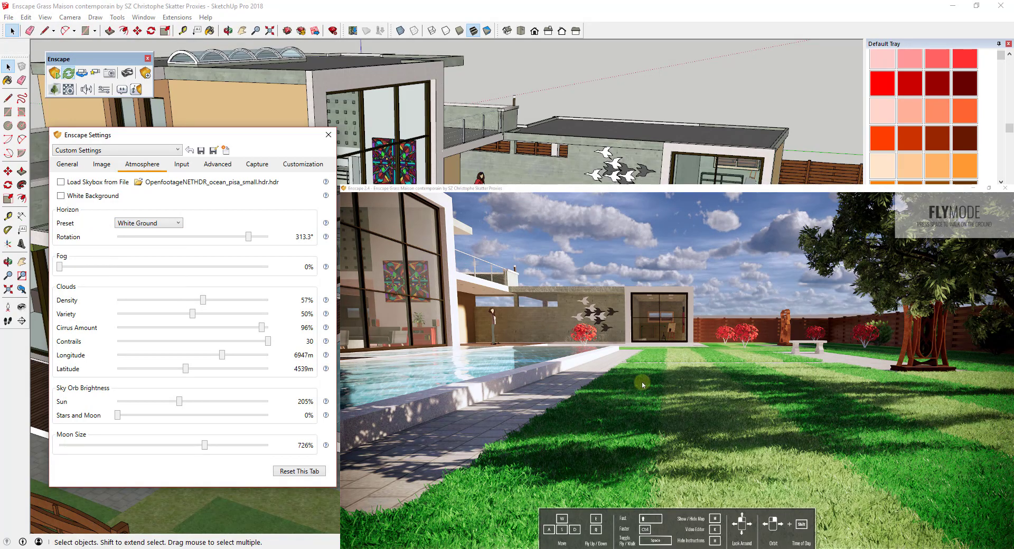
{"action": "left_click", "coordinate": [739, 374]}
{"action": "right_click_drag", "start_coordinate": [739, 374], "coordinate": [739, 374]}
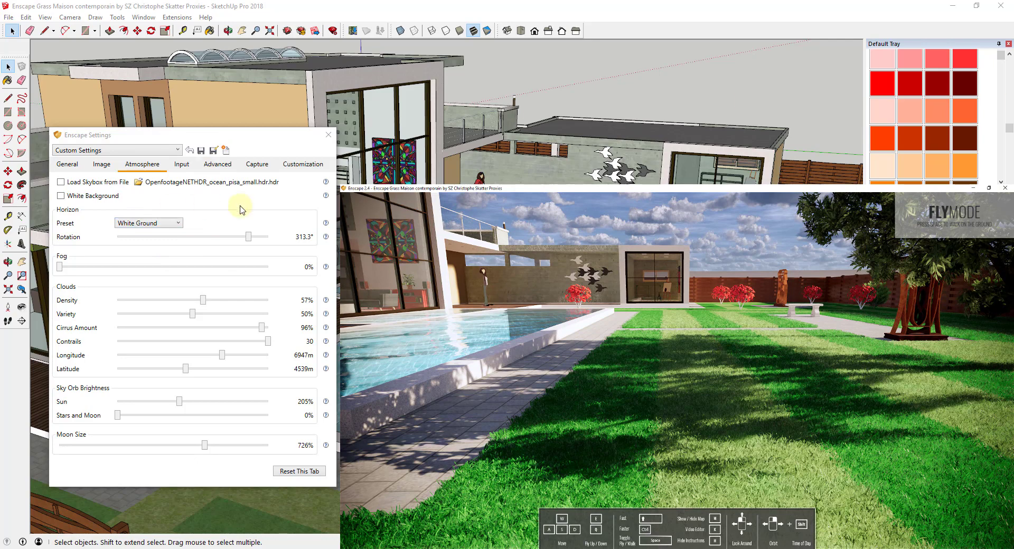
Set the horizon preset back to Town
{"action": "left_click", "coordinate": [174, 223]}
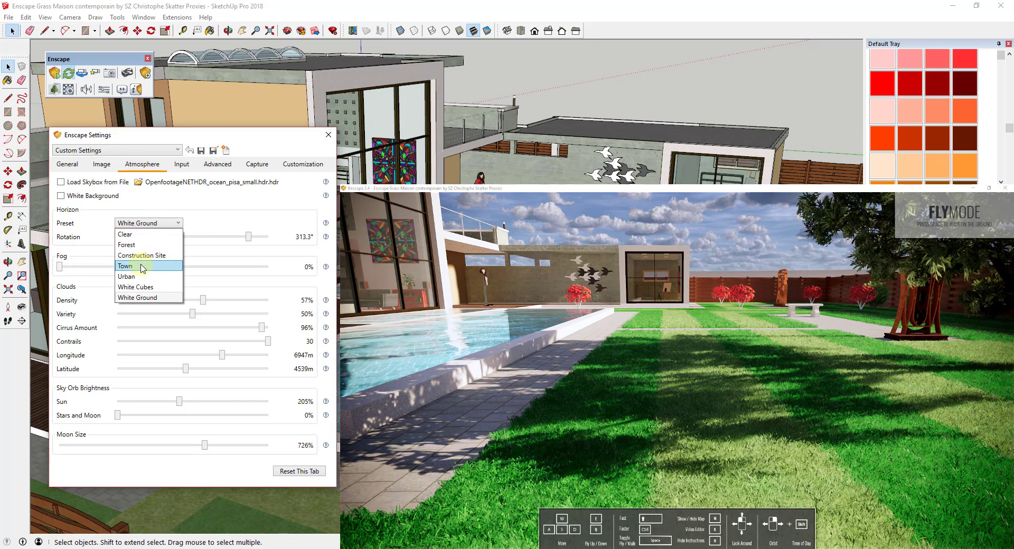
{"action": "left_click", "coordinate": [140, 267]}
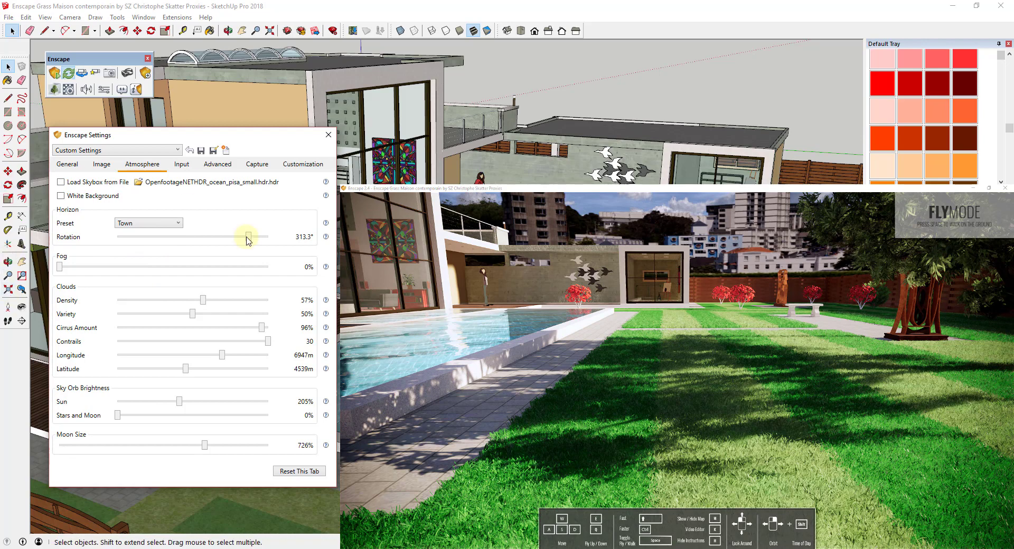
Rotate the Town horizon to 266.5° and view it from further back across the lawn
{"action": "left_click_drag", "start_coordinate": [246, 238], "coordinate": [228, 241]}
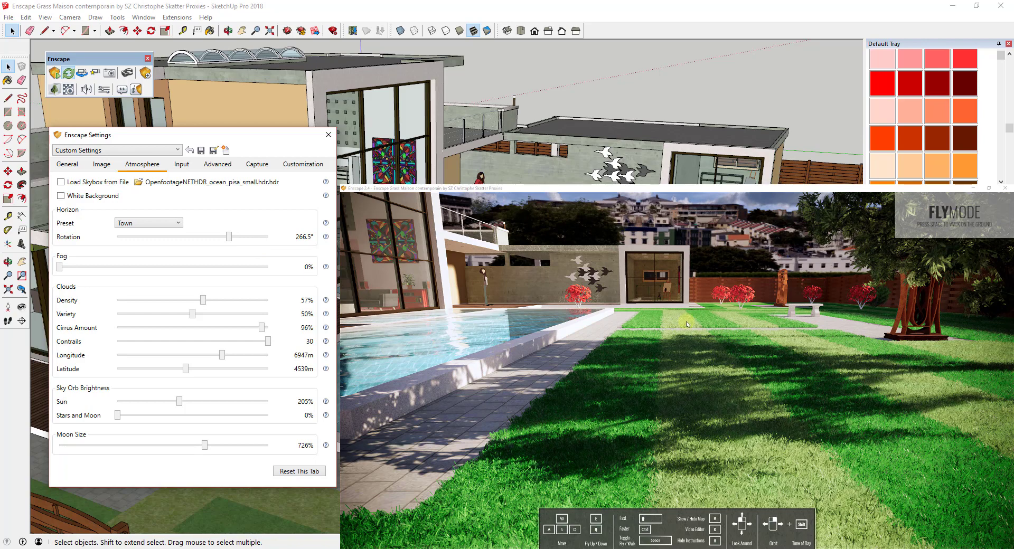
{"action": "left_click", "coordinate": [774, 269]}
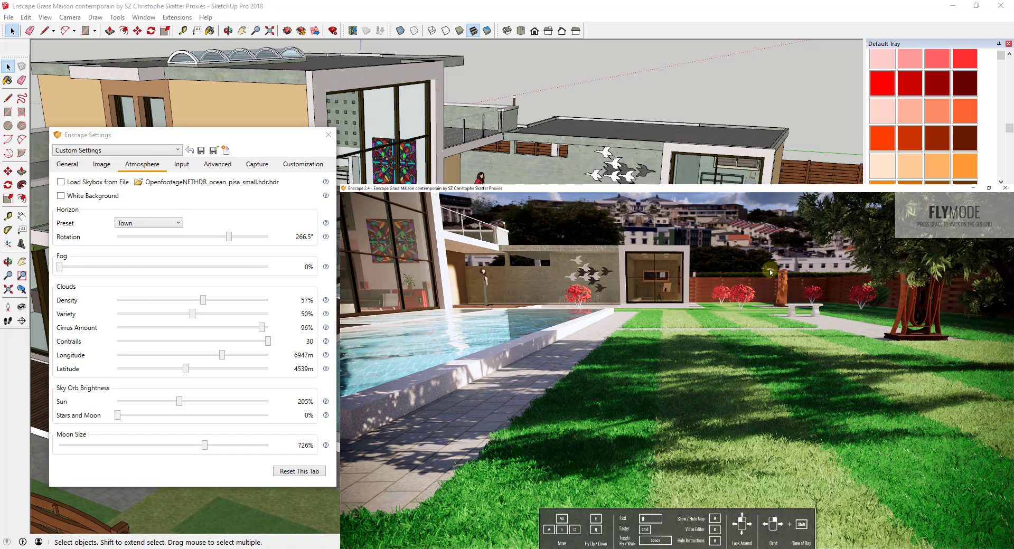
{"action": "key", "text": "s"}
{"action": "left_click_drag", "start_coordinate": [770, 272], "coordinate": [763, 271]}
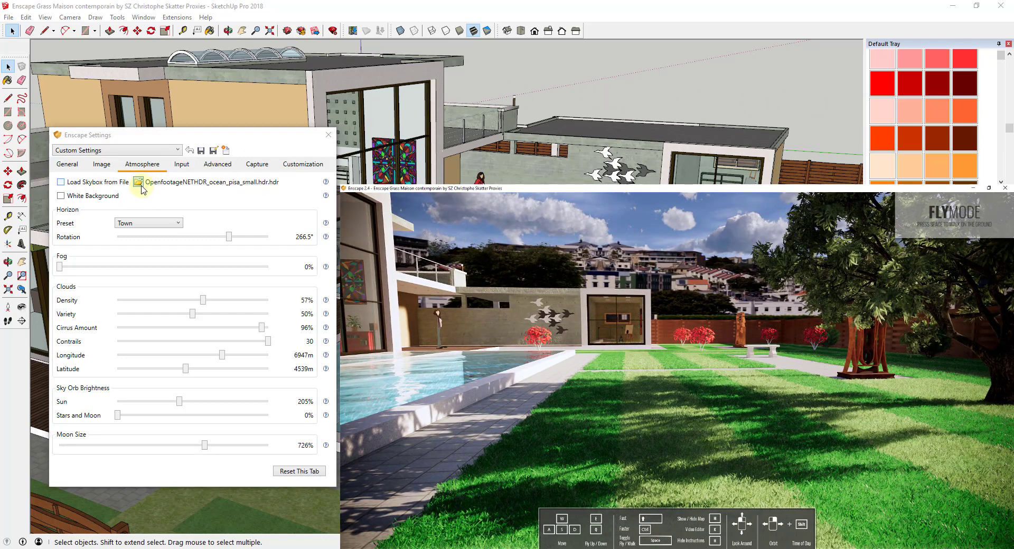
Enable the skybox from file and load the image HdrSkyCloudy004_JPG_HIRES.jpg
{"action": "left_click", "coordinate": [104, 184]}
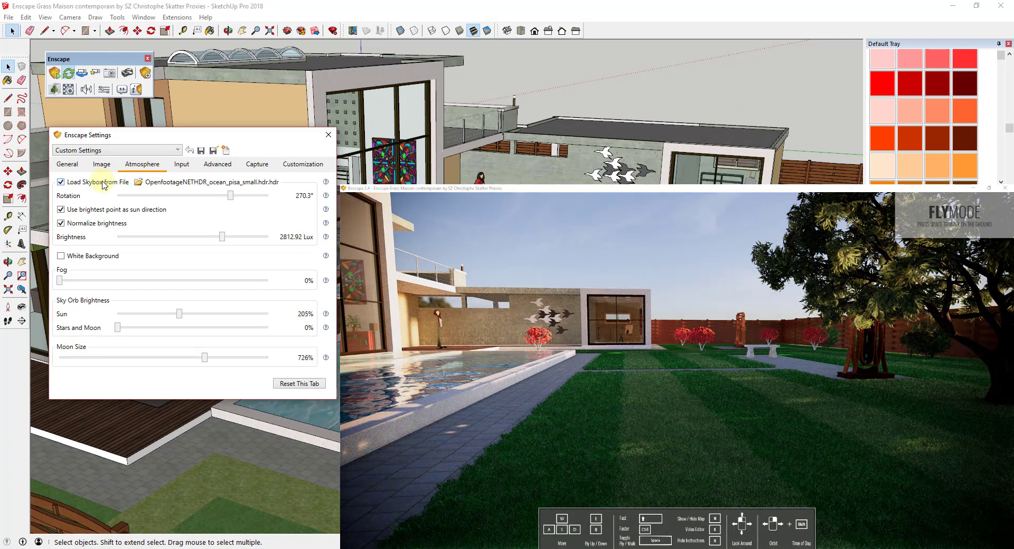
{"action": "left_click", "coordinate": [139, 183]}
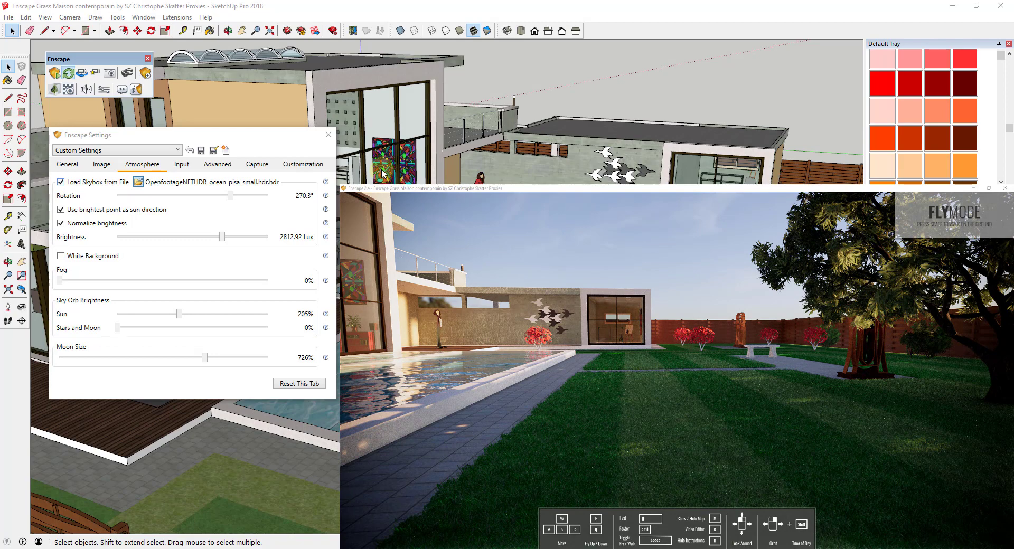
{"action": "left_click", "coordinate": [179, 168]}
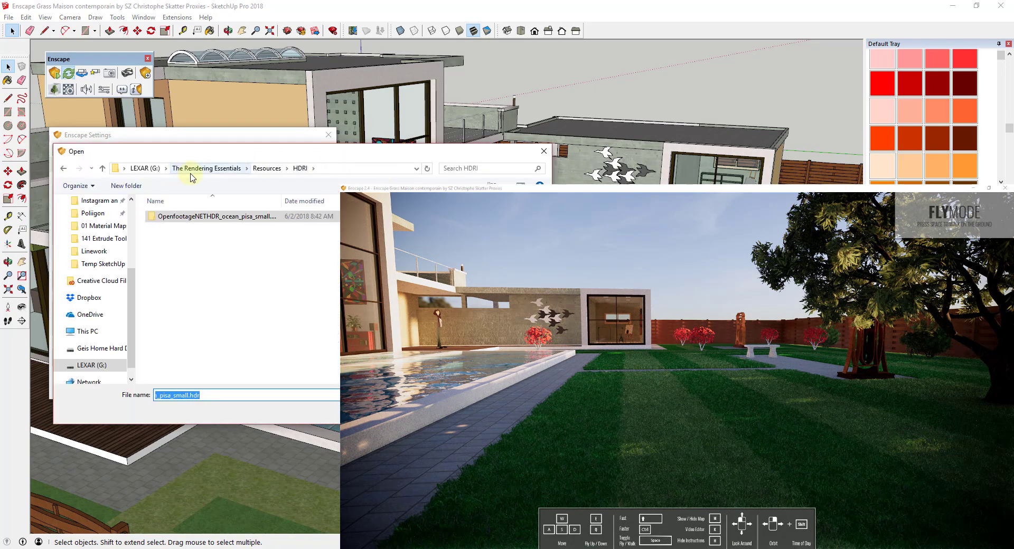
{"action": "key", "text": "Return"}
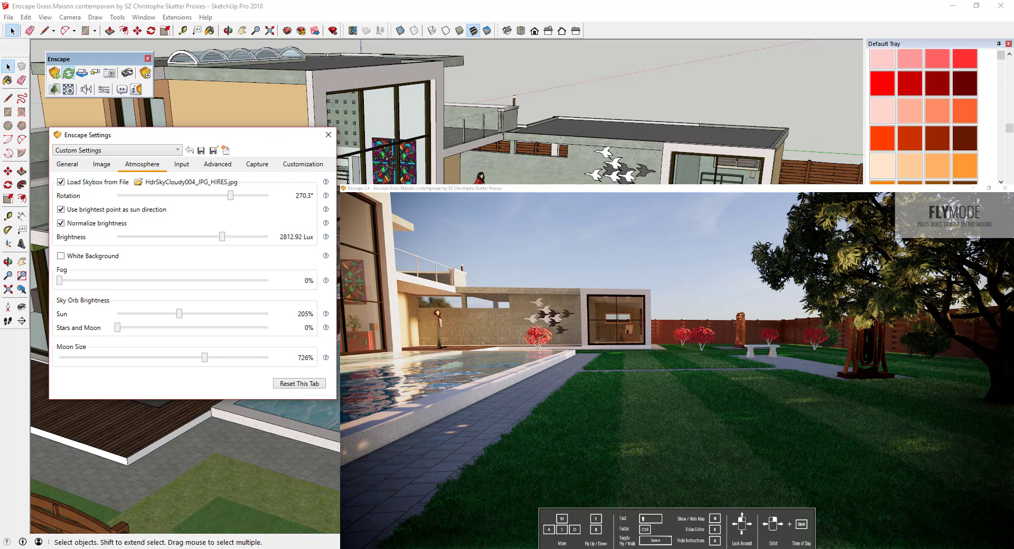
{"action": "left_click", "coordinate": [701, 343]}
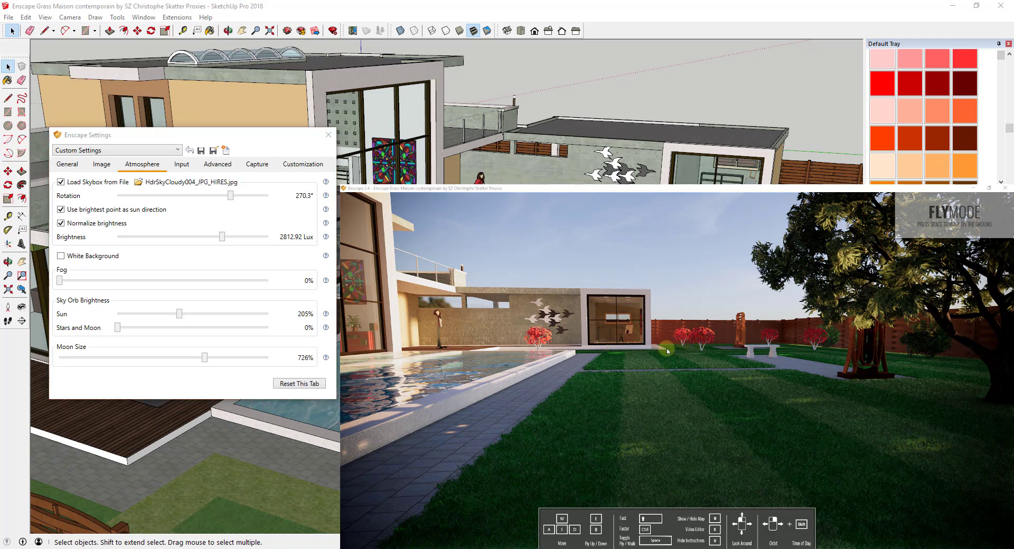
Rotate the skybox to 243.8° and view the cloudy sky from a raised viewpoint over the pool
{"action": "left_click", "coordinate": [229, 198]}
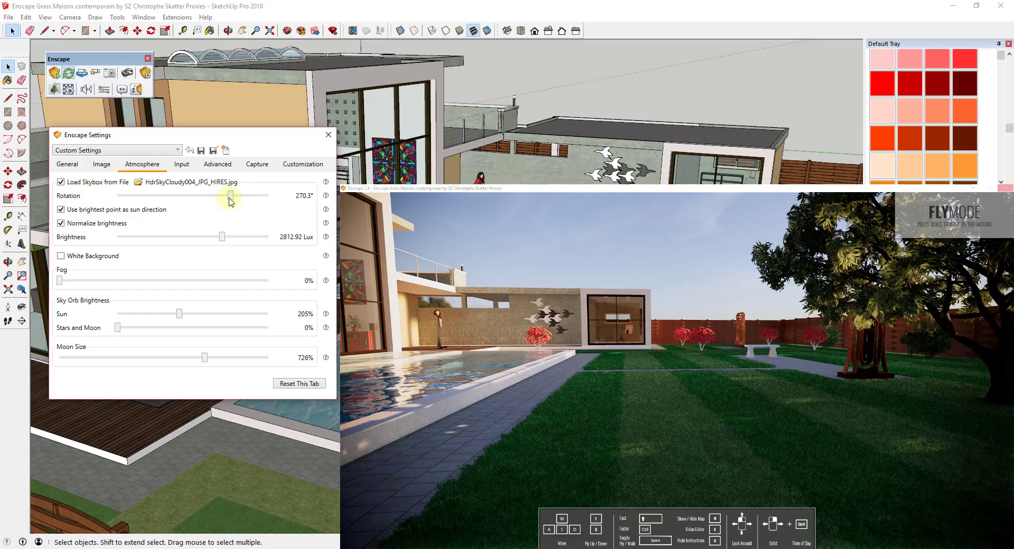
{"action": "left_click", "coordinate": [644, 350]}
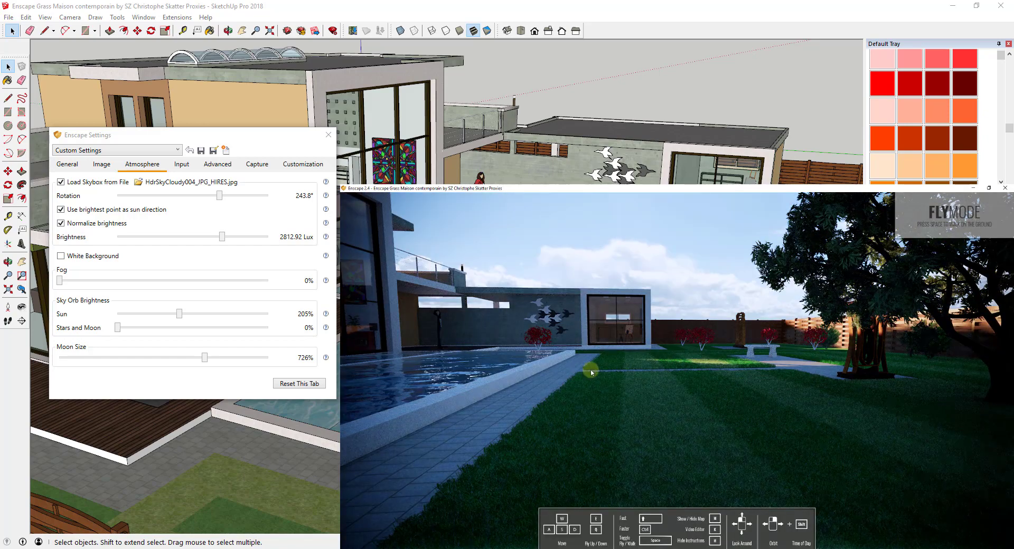
{"action": "mouse_move", "coordinate": [591, 371]}
{"action": "left_mouse_down"}
{"action": "mouse_move", "coordinate": [581, 369]}
{"action": "mouse_move", "coordinate": [595, 369]}
{"action": "left_mouse_up"}
{"action": "key", "text": "e"}
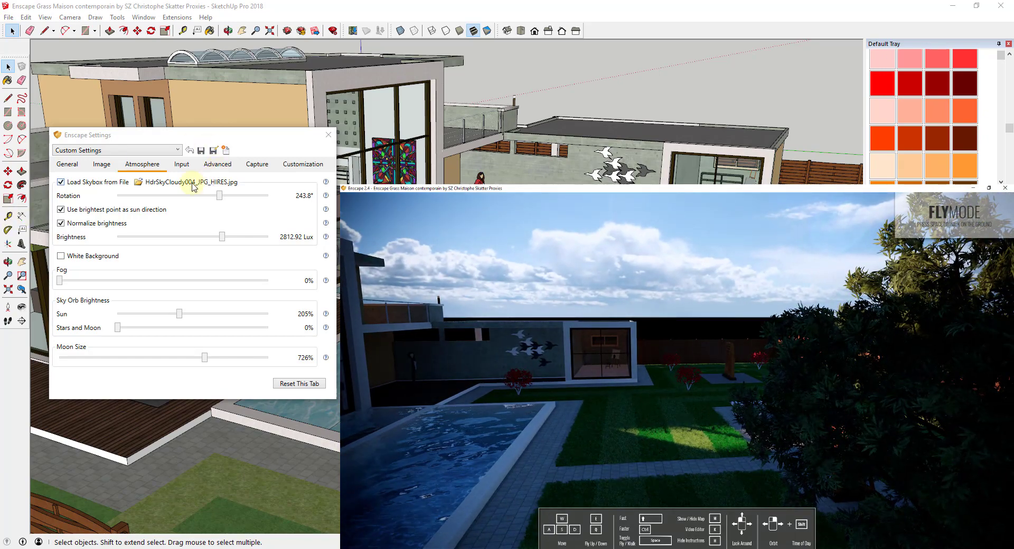
Try skybox rotations of 130.1° and 141.5°, viewing the sunlight on the house, pool, lawn and tree
{"action": "left_click_drag", "start_coordinate": [211, 195], "coordinate": [172, 208]}
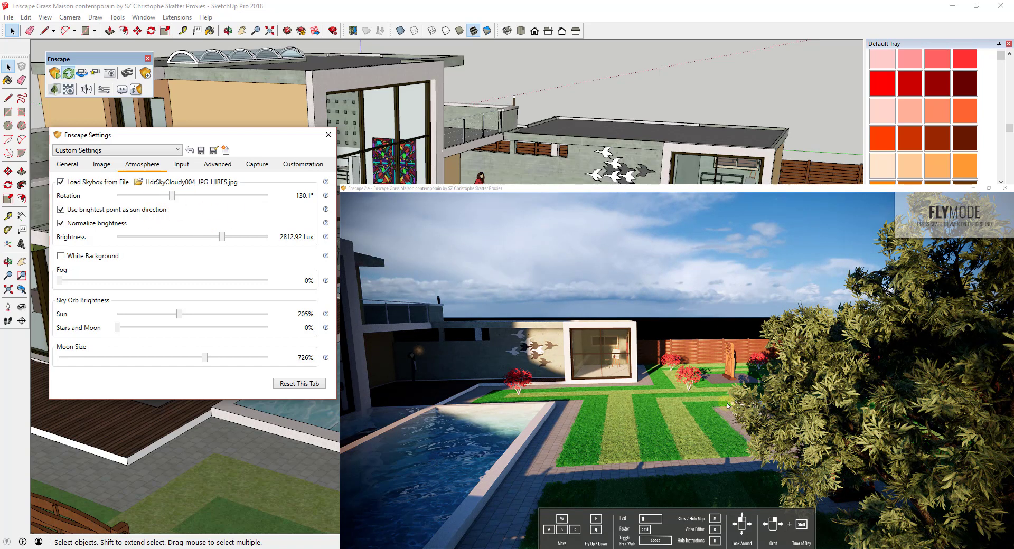
{"action": "left_click_drag", "start_coordinate": [681, 389], "coordinate": [681, 388]}
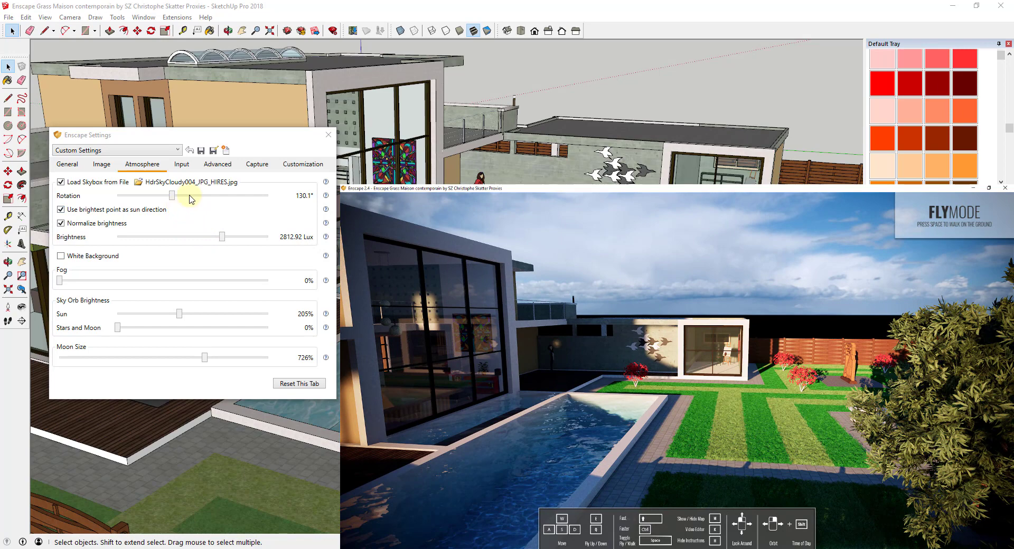
{"action": "left_click_drag", "start_coordinate": [172, 197], "coordinate": [177, 198]}
{"action": "left_click", "coordinate": [570, 343]}
{"action": "left_click", "coordinate": [570, 342]}
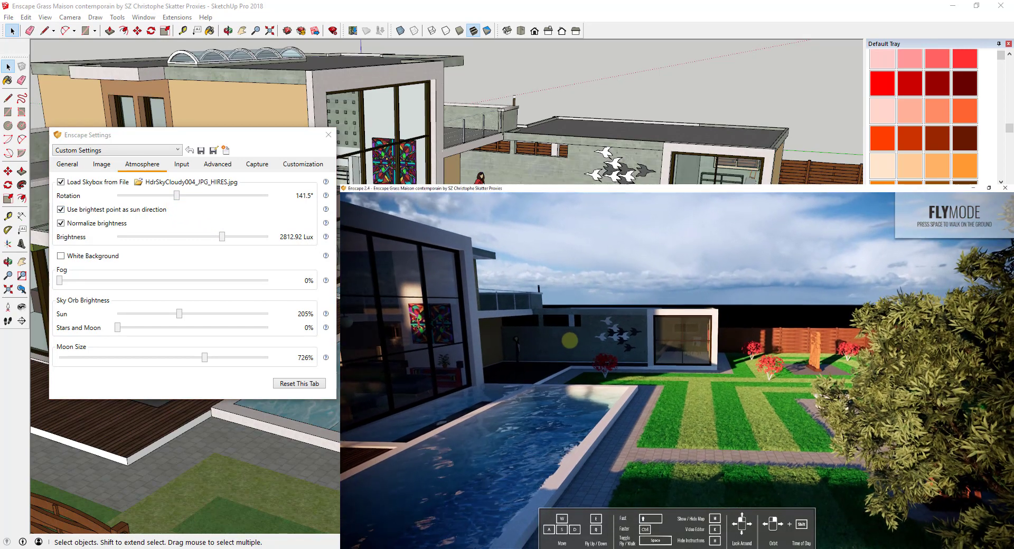
{"action": "left_click", "coordinate": [663, 347]}
{"action": "left_click", "coordinate": [720, 354]}
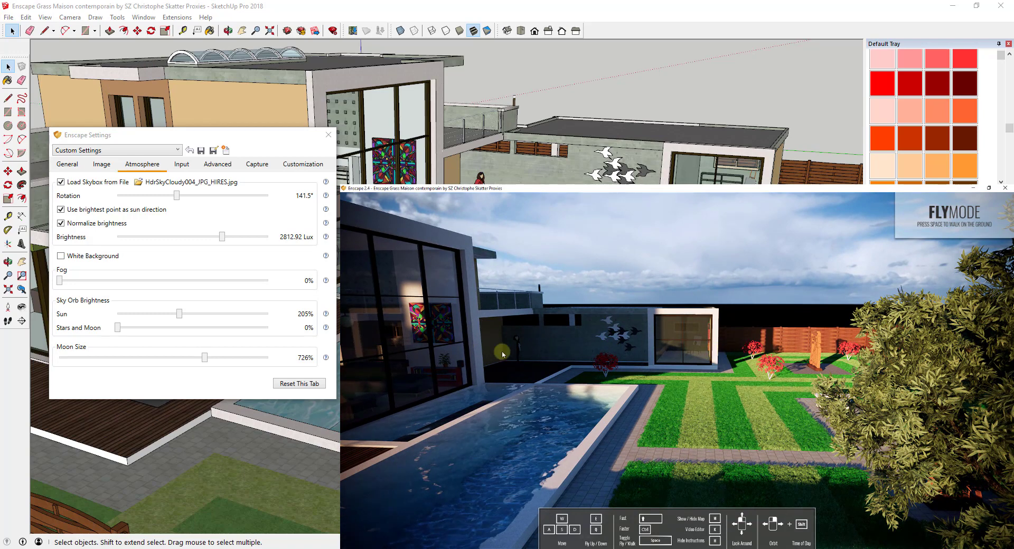
{"action": "left_click_drag", "start_coordinate": [714, 335], "coordinate": [704, 335]}
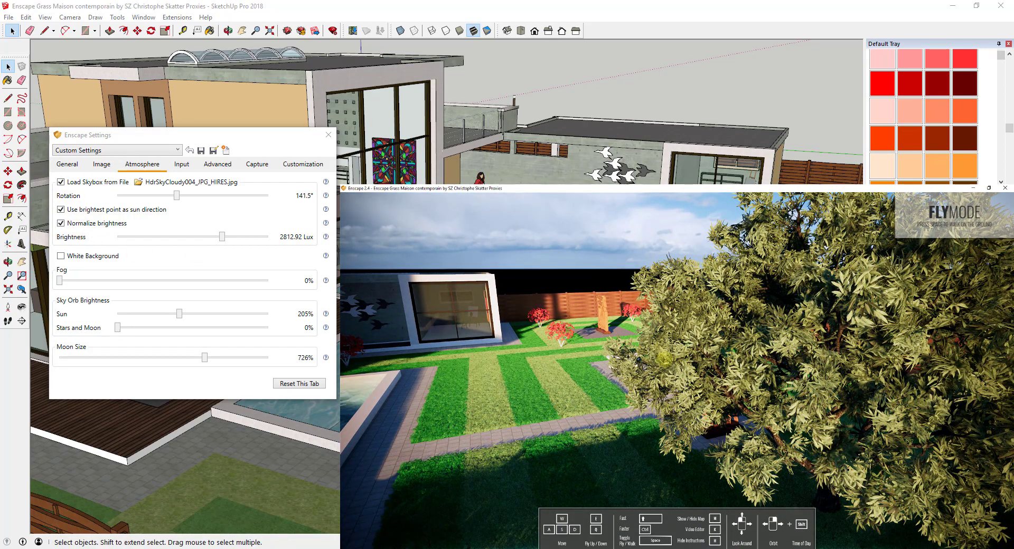
{"action": "left_click_drag", "start_coordinate": [619, 351], "coordinate": [618, 350]}
{"action": "key", "text": "a"}
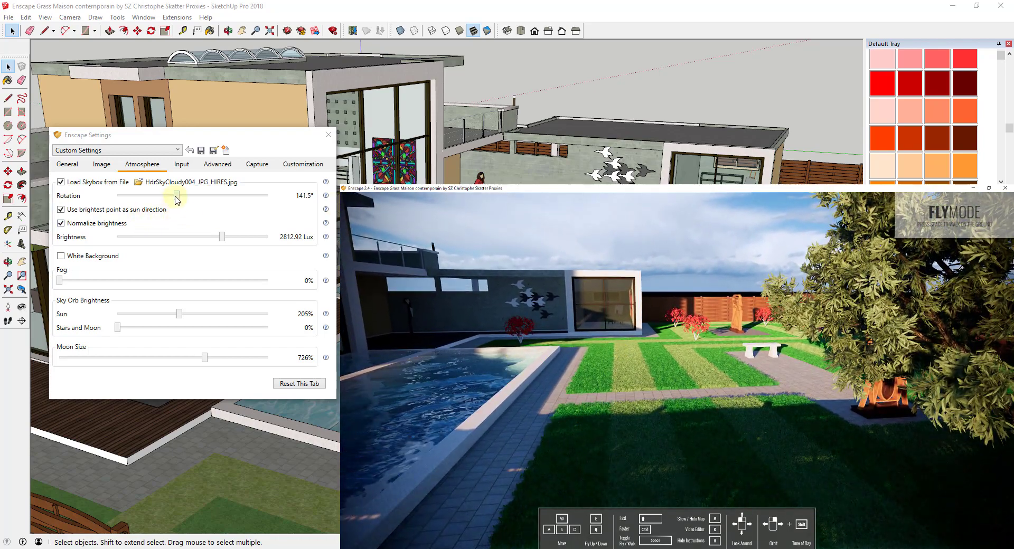
Rotate the skybox to 168.0° and compare the scene with brightness normalization off and on
{"action": "mouse_move", "coordinate": [176, 199]}
{"action": "left_mouse_down"}
{"action": "mouse_move", "coordinate": [198, 199]}
{"action": "mouse_move", "coordinate": [188, 200]}
{"action": "left_mouse_up"}
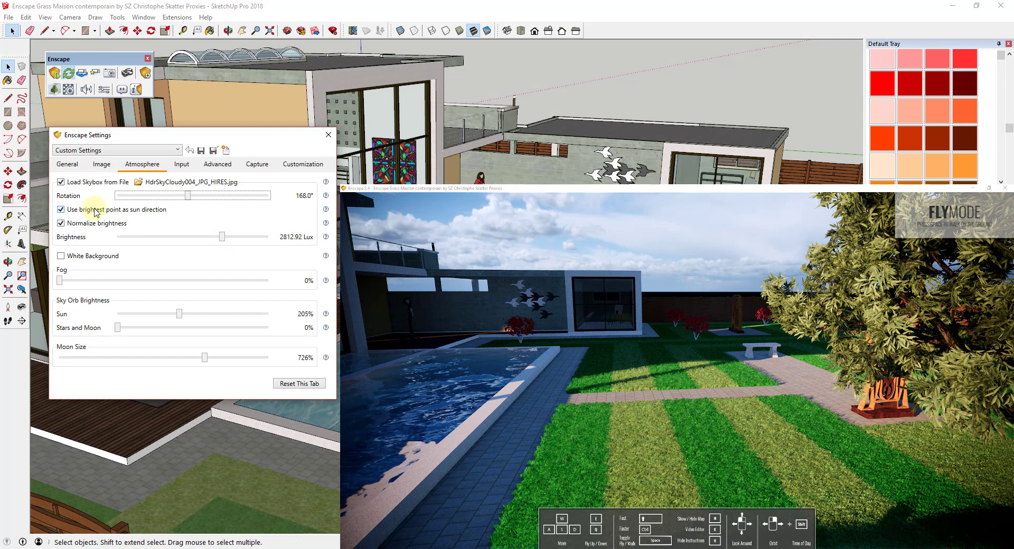
{"action": "left_click", "coordinate": [96, 211]}
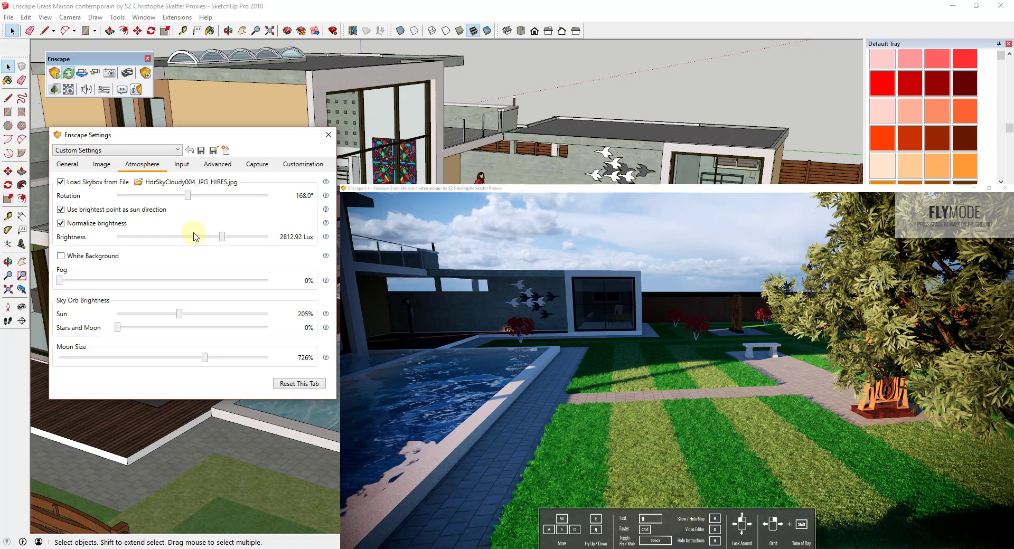
{"action": "left_click", "coordinate": [99, 224]}
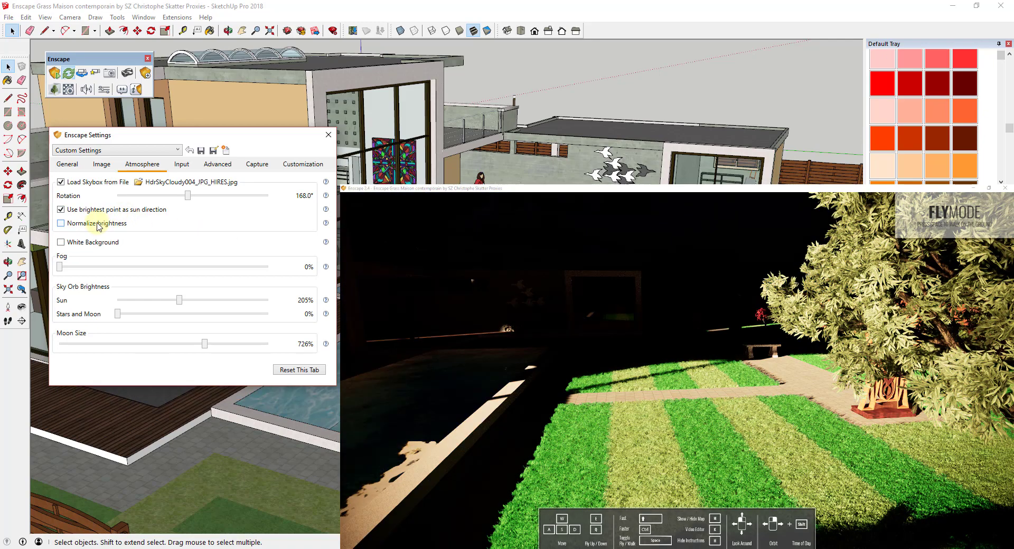
{"action": "left_click", "coordinate": [99, 225]}
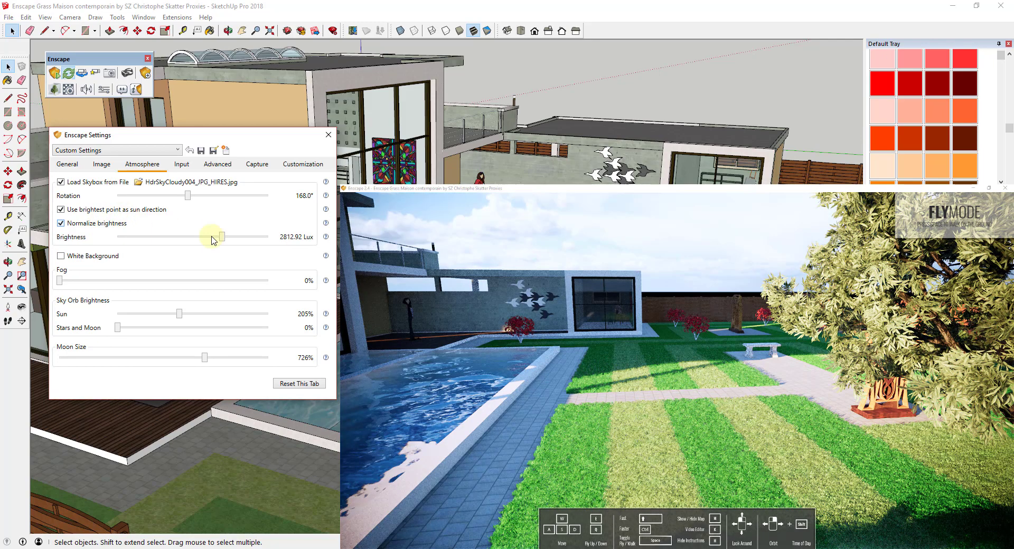
Set the skybox brightness to 1512.76 Lux and view the scene closer to the lawn
{"action": "mouse_move", "coordinate": [210, 240]}
{"action": "left_mouse_down"}
{"action": "mouse_move", "coordinate": [195, 237]}
{"action": "mouse_move", "coordinate": [219, 241]}
{"action": "left_mouse_up"}
{"action": "left_click_drag", "start_coordinate": [527, 372], "coordinate": [507, 346]}
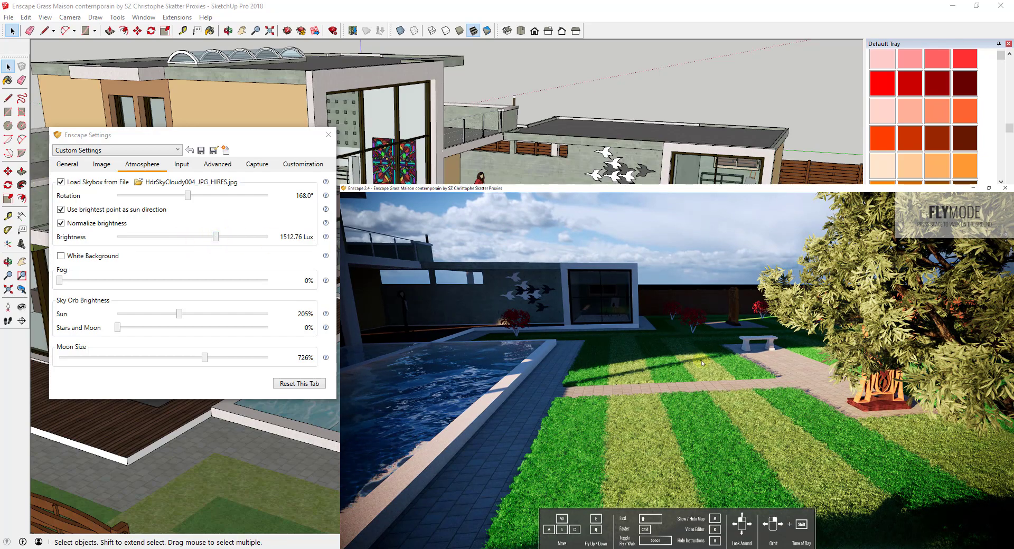
{"action": "mouse_move", "coordinate": [701, 360]}
{"action": "left_mouse_down"}
{"action": "mouse_move", "coordinate": [694, 355]}
{"action": "mouse_move", "coordinate": [715, 354]}
{"action": "mouse_move", "coordinate": [696, 356]}
{"action": "left_mouse_up"}
{"action": "key", "text": "q"}
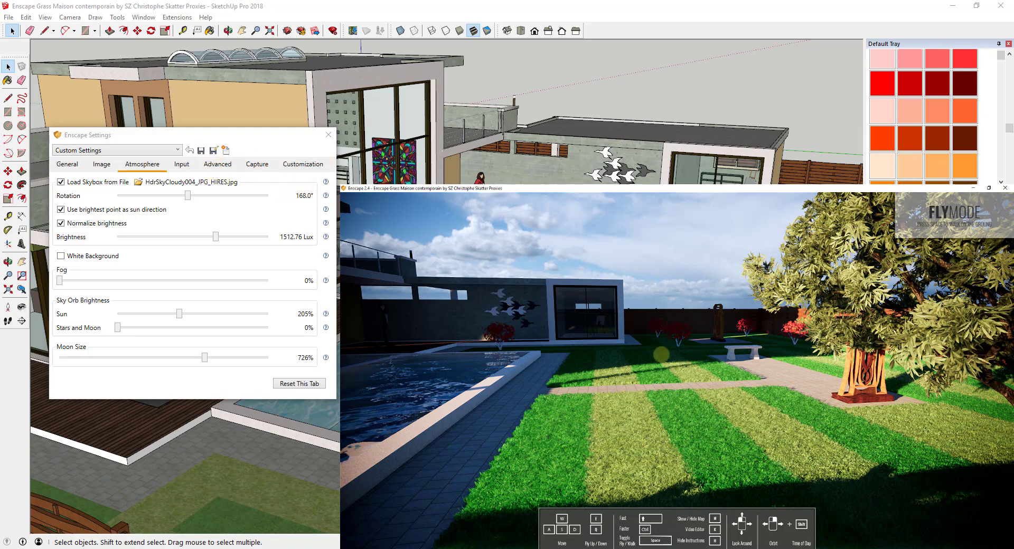
View the sky beyond the garden fence from a higher point and rotate the skybox to 157.9°
{"action": "left_click_drag", "start_coordinate": [660, 354], "coordinate": [616, 286]}
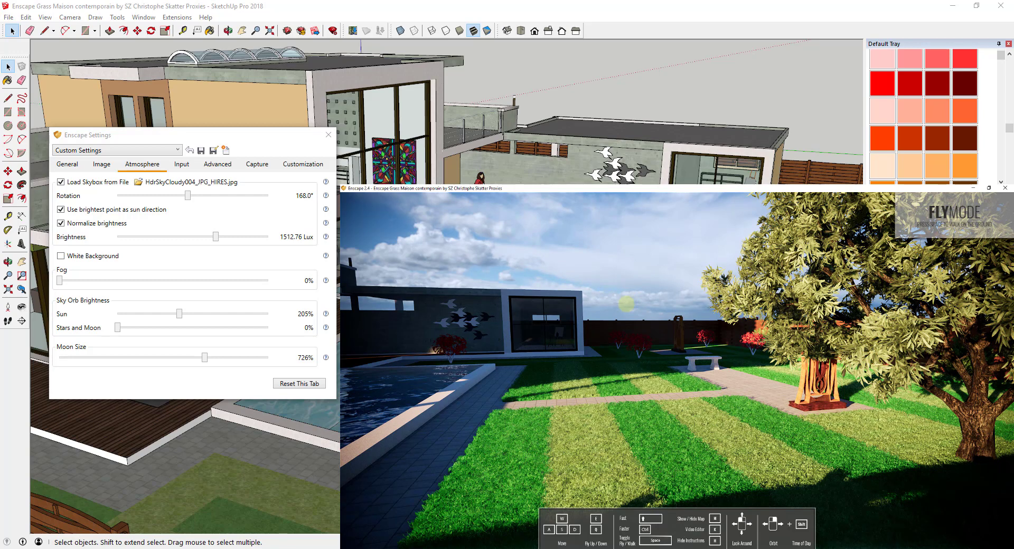
{"action": "left_click_drag", "start_coordinate": [626, 304], "coordinate": [626, 303]}
{"action": "key", "text": "e"}
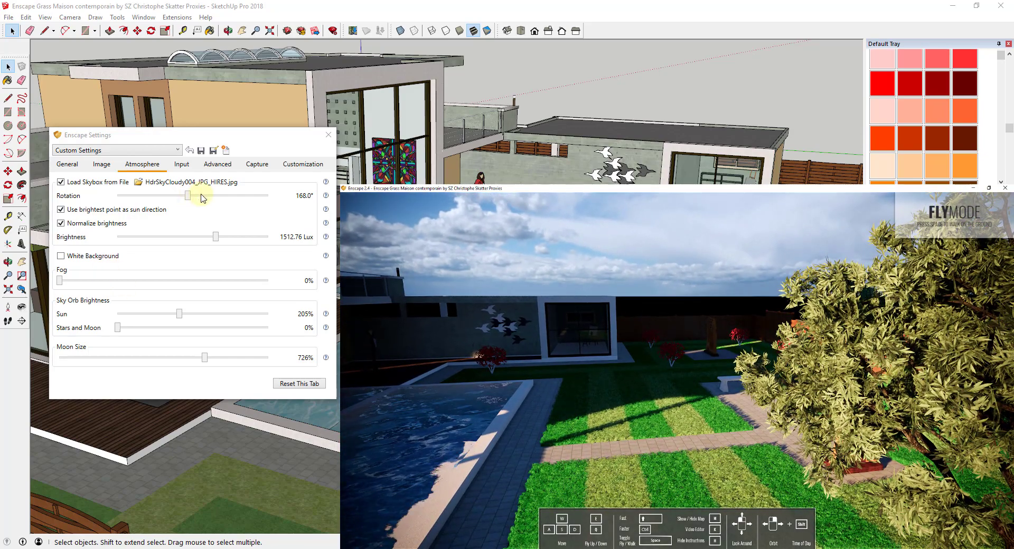
{"action": "left_click_drag", "start_coordinate": [204, 198], "coordinate": [183, 197]}
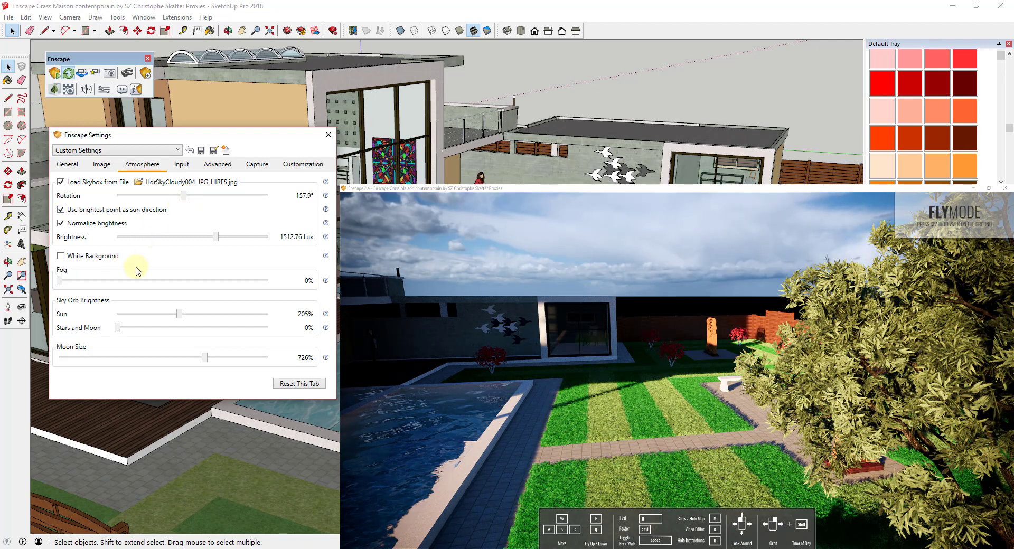
Try the white background on and off, and stop loading the skybox from file
{"action": "left_click", "coordinate": [93, 256]}
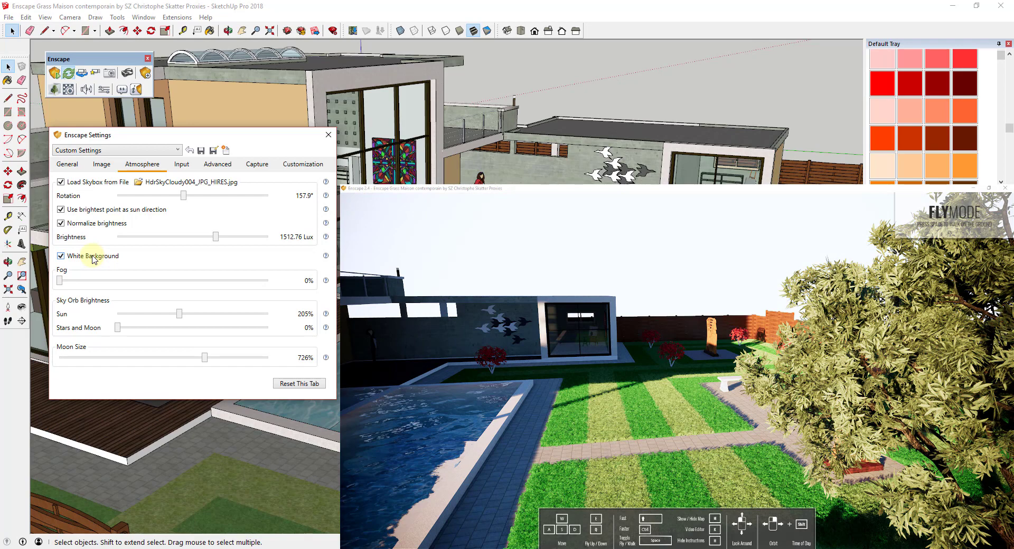
{"action": "left_click", "coordinate": [92, 258]}
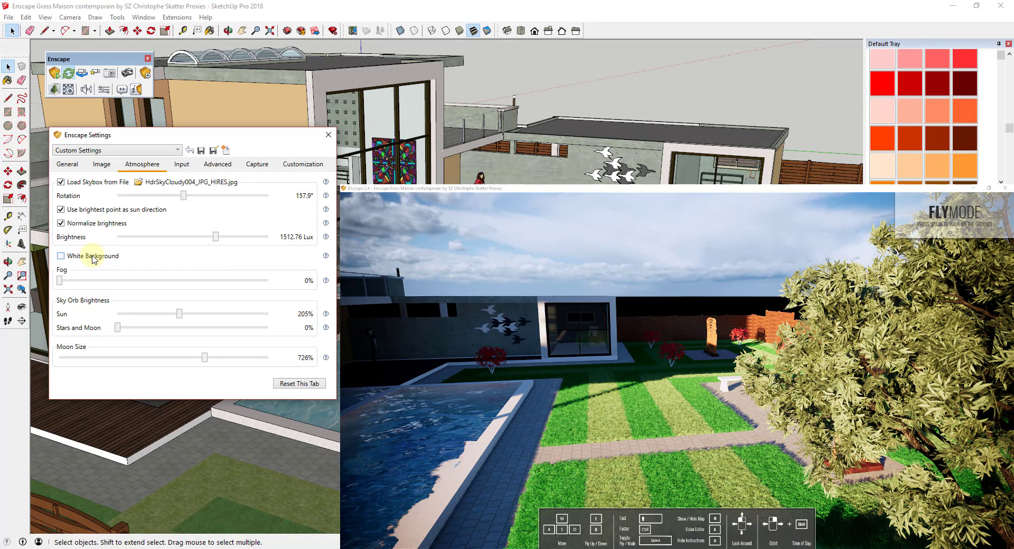
{"action": "left_click", "coordinate": [91, 183]}
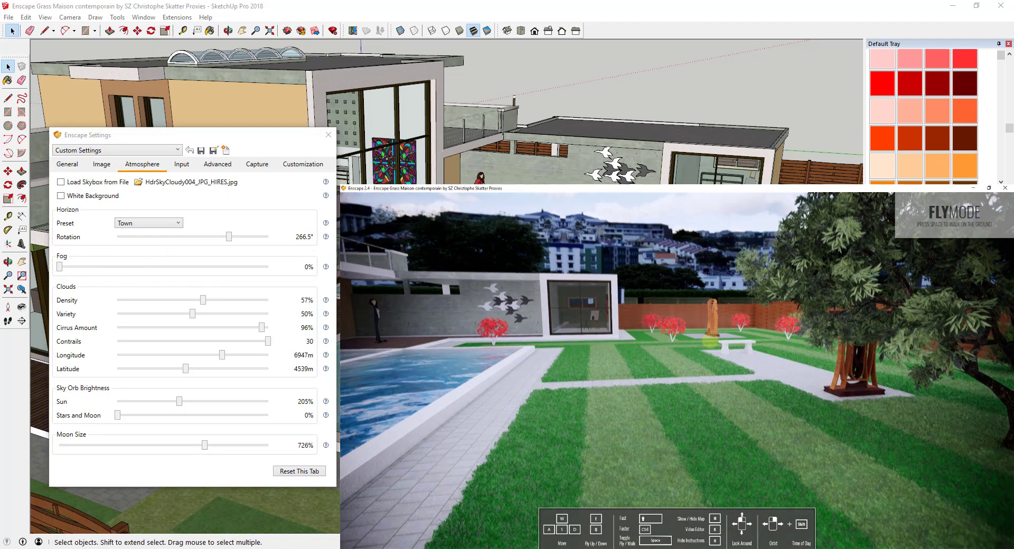
Set the fog to 79% and view its effect on the town horizon behind the house
{"action": "left_click_drag", "start_coordinate": [60, 271], "coordinate": [225, 269]}
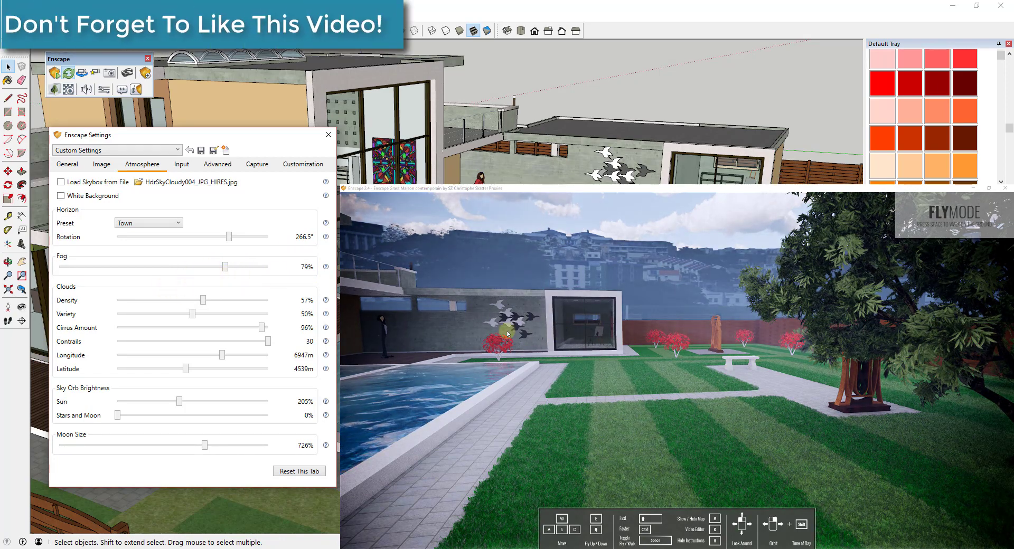
{"action": "mouse_move", "coordinate": [558, 361]}
{"action": "left_mouse_down"}
{"action": "mouse_move", "coordinate": [580, 363]}
{"action": "mouse_move", "coordinate": [560, 362]}
{"action": "left_mouse_up"}
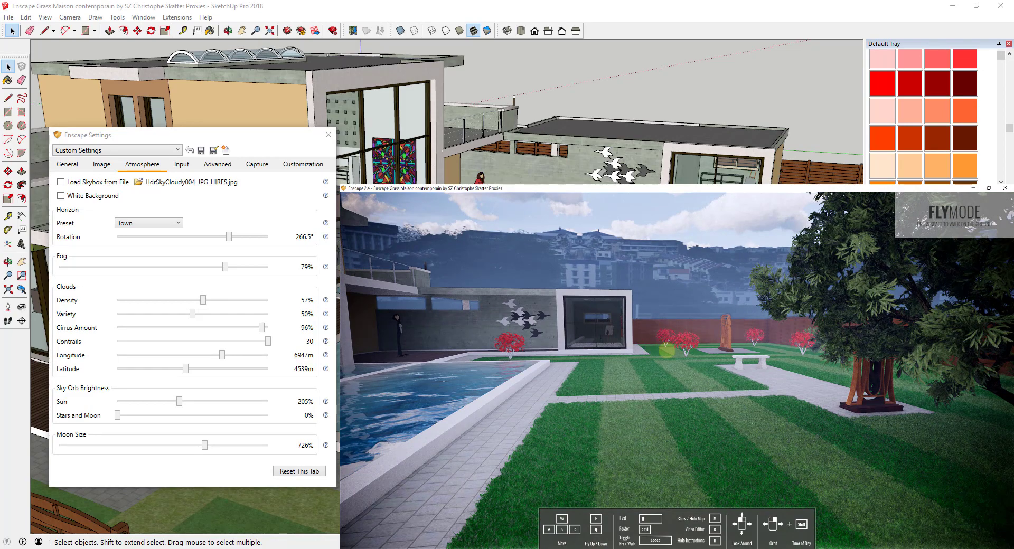
{"action": "left_click_drag", "start_coordinate": [666, 351], "coordinate": [663, 351]}
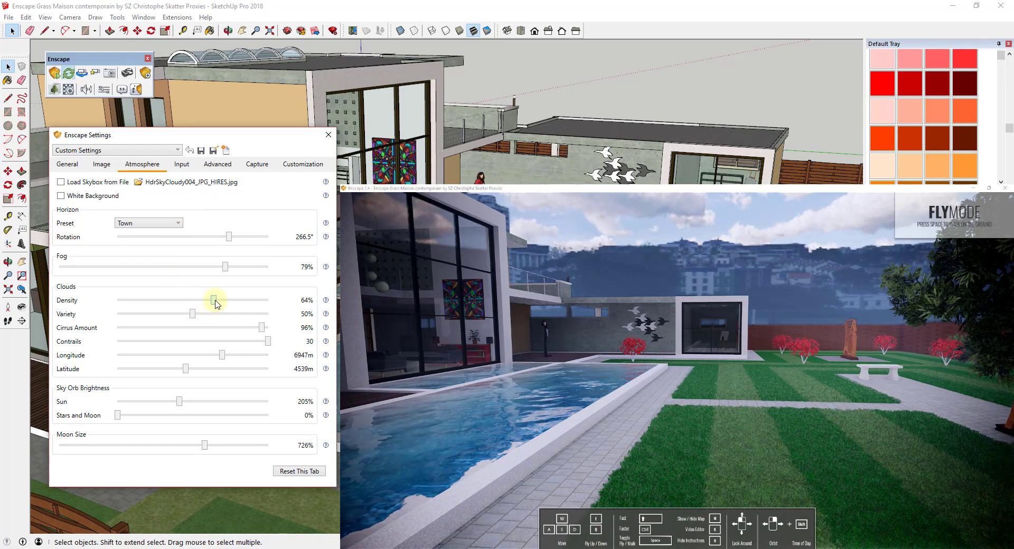
Reset the fog to 0% and set the clouds to 72% density, 93% variety and 89% cirrus amount
{"action": "left_click_drag", "start_coordinate": [214, 299], "coordinate": [58, 267]}
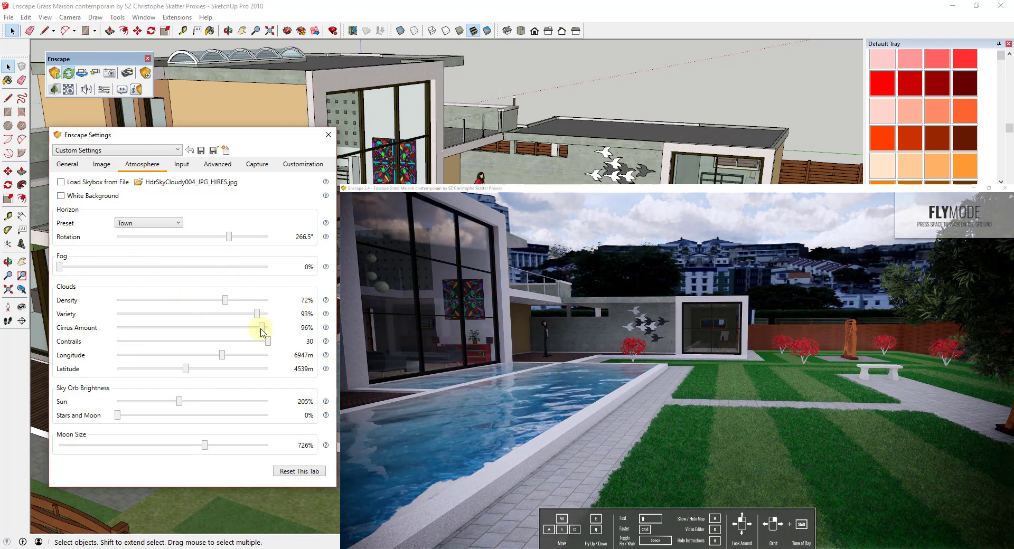
{"action": "mouse_move", "coordinate": [262, 332]}
{"action": "left_mouse_down"}
{"action": "mouse_move", "coordinate": [235, 332]}
{"action": "mouse_move", "coordinate": [255, 336]}
{"action": "left_mouse_up"}
{"action": "left_click_drag", "start_coordinate": [720, 388], "coordinate": [717, 396]}
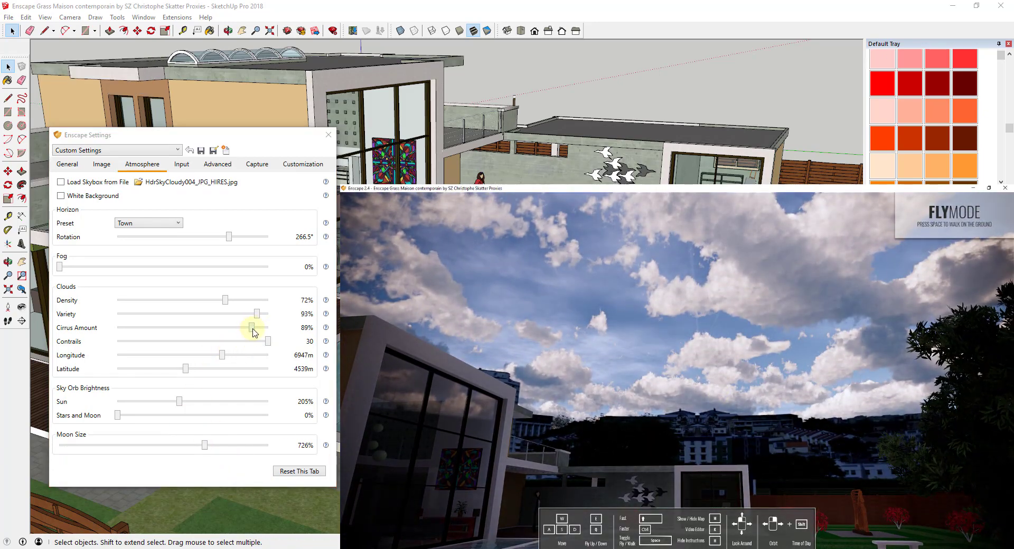
Set the cloud density to 79%, variety to 47%, cirrus amount to 70% and contrails to 22
{"action": "left_click_drag", "start_coordinate": [252, 328], "coordinate": [248, 329]}
{"action": "left_click_drag", "start_coordinate": [190, 341], "coordinate": [241, 311]}
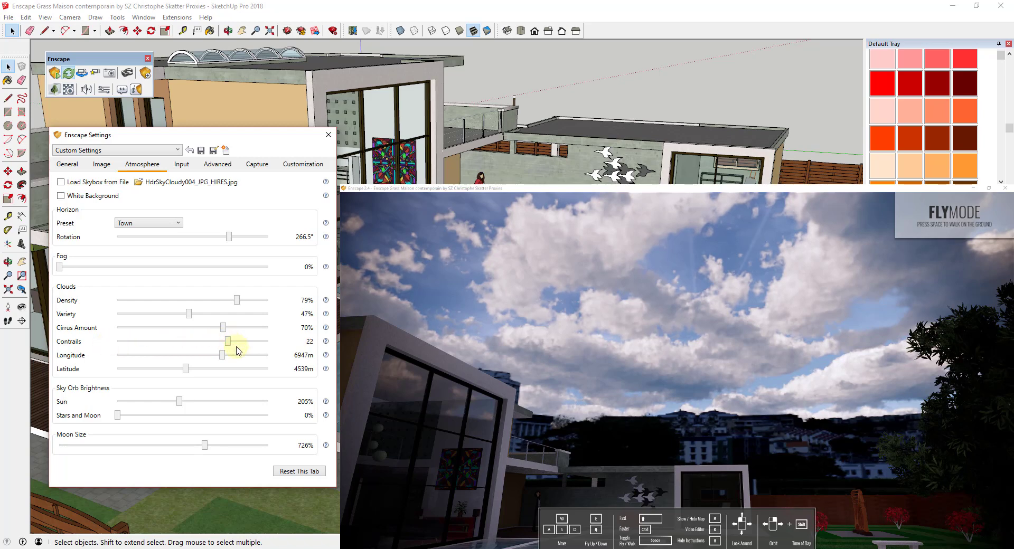
Brighten the scene's time of day to full daylight and set the clouds' longitude to 2596 m and latitude to 6819 m
{"action": "mouse_move", "coordinate": [222, 359]}
{"action": "left_mouse_down"}
{"action": "mouse_move", "coordinate": [163, 366]}
{"action": "mouse_move", "coordinate": [221, 366]}
{"action": "left_mouse_up"}
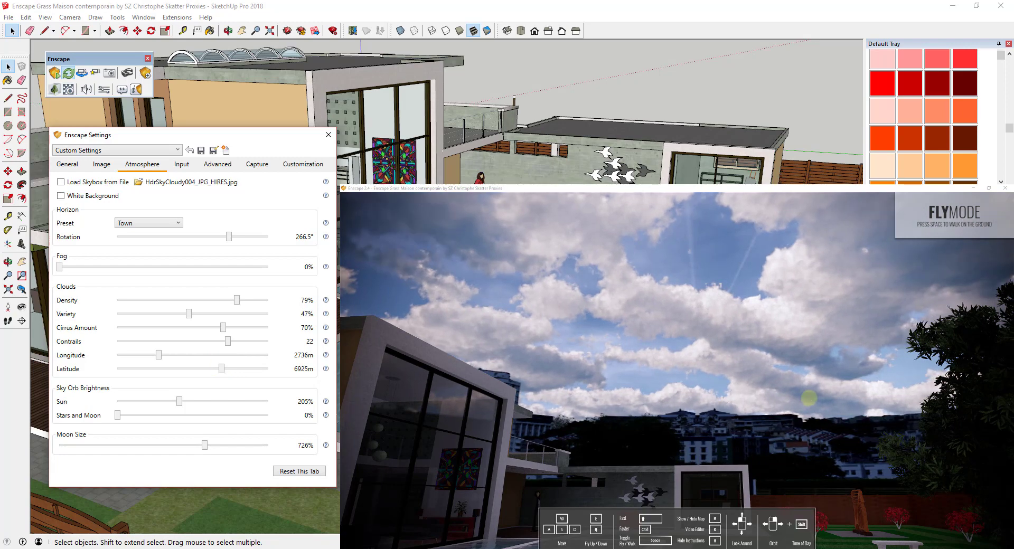
{"action": "left_click_drag", "start_coordinate": [808, 398], "coordinate": [797, 392]}
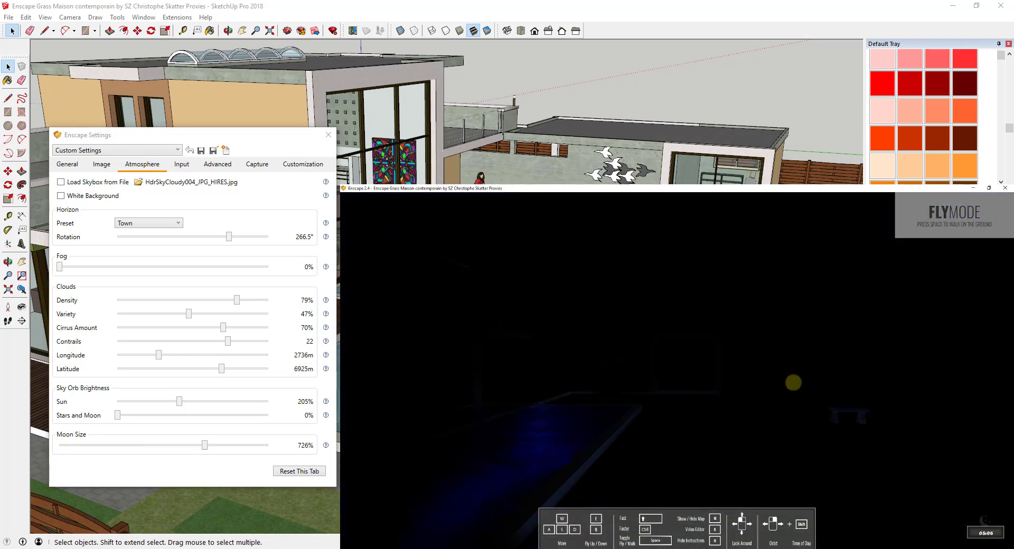
{"action": "left_click", "coordinate": [159, 355]}
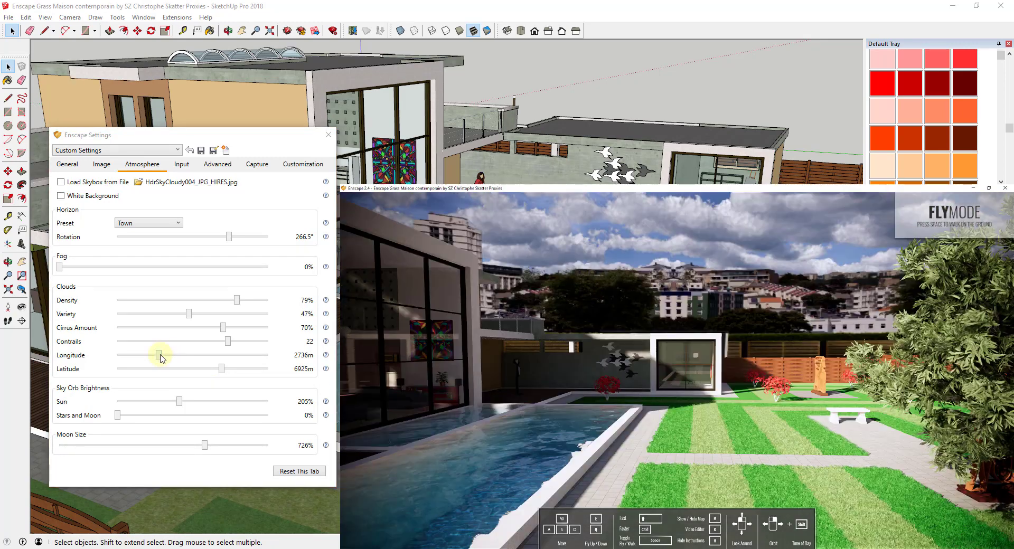
{"action": "left_click_drag", "start_coordinate": [175, 350], "coordinate": [158, 351]}
{"action": "mouse_move", "coordinate": [221, 370]}
{"action": "left_mouse_down"}
{"action": "mouse_move", "coordinate": [233, 366]}
{"action": "mouse_move", "coordinate": [220, 366]}
{"action": "left_mouse_up"}
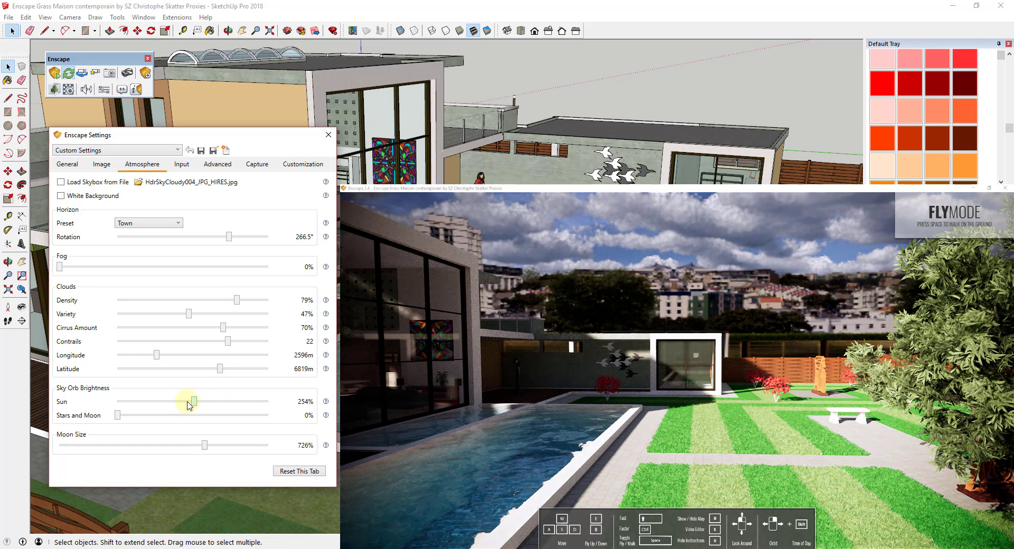
Set the sun brightness to 244% and shift the rendering's time of day to dark night
{"action": "mouse_move", "coordinate": [179, 401]}
{"action": "left_mouse_down"}
{"action": "mouse_move", "coordinate": [106, 399]}
{"action": "mouse_move", "coordinate": [304, 405]}
{"action": "mouse_move", "coordinate": [119, 409]}
{"action": "mouse_move", "coordinate": [192, 407]}
{"action": "left_mouse_up"}
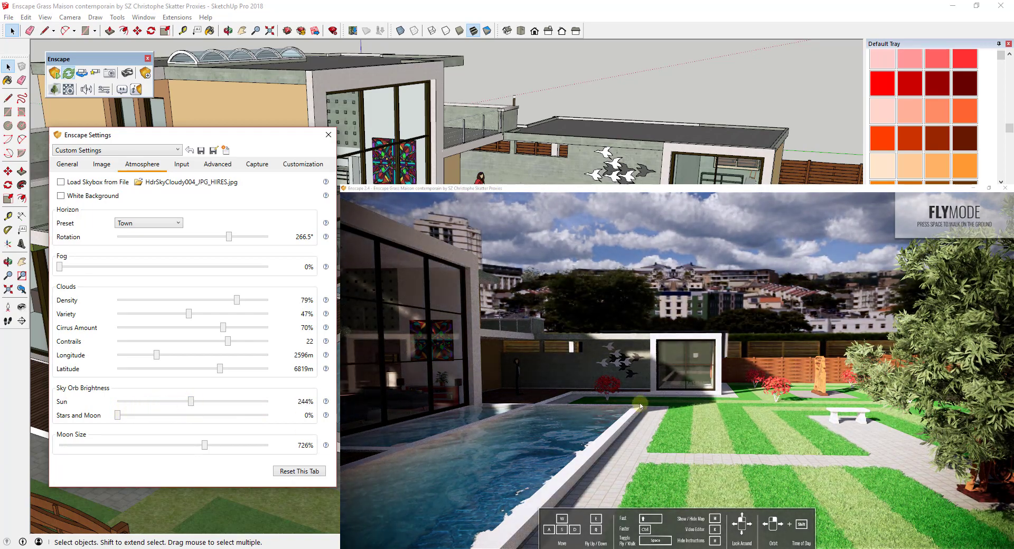
{"action": "right_click_drag", "start_coordinate": [643, 397], "coordinate": [642, 397], "text": "shift"}
{"action": "left_click_drag", "start_coordinate": [641, 396], "coordinate": [637, 399], "text": "shift"}
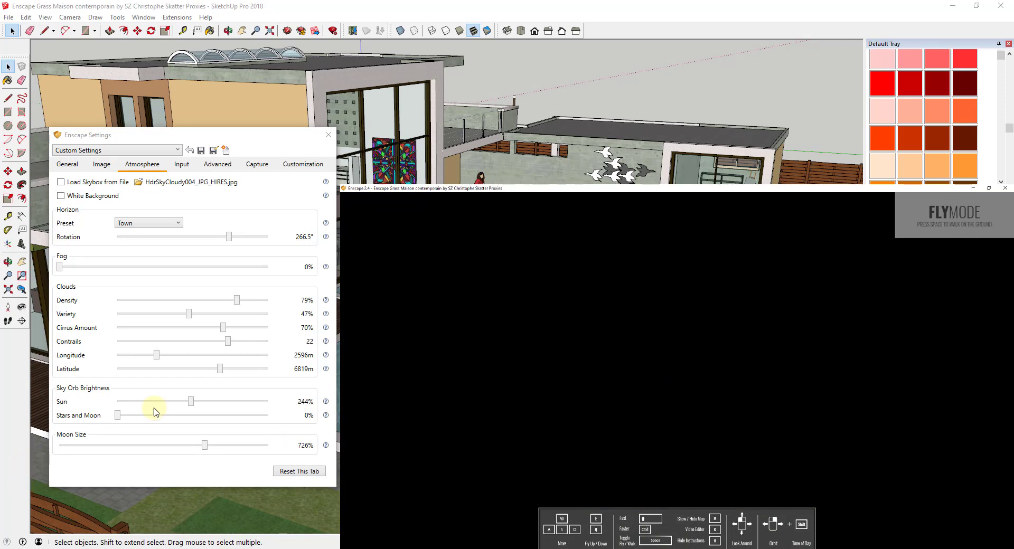
Set the stars and moon brightness to 198% and the moon size to 173% while viewing the night sky
{"action": "left_click_drag", "start_coordinate": [117, 418], "coordinate": [181, 422]}
{"action": "left_click_drag", "start_coordinate": [741, 397], "coordinate": [740, 395]}
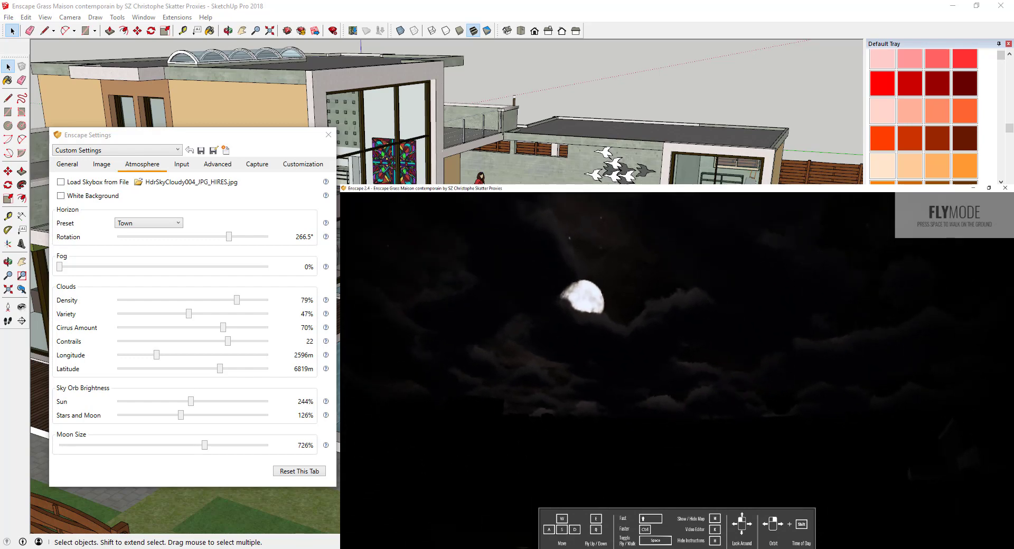
{"action": "left_click_drag", "start_coordinate": [182, 419], "coordinate": [220, 432]}
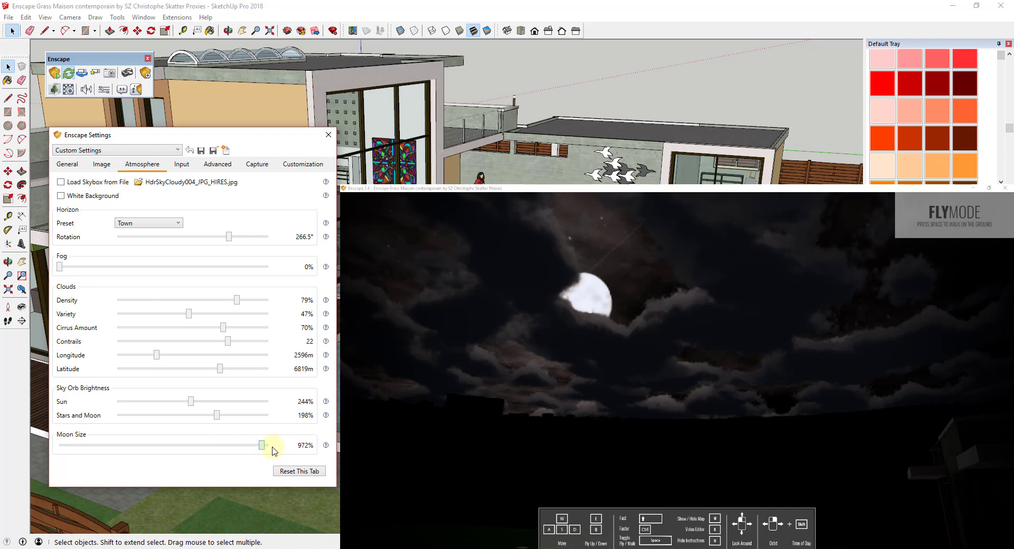
{"action": "left_click_drag", "start_coordinate": [266, 452], "coordinate": [151, 452]}
{"action": "left_click_drag", "start_coordinate": [63, 454], "coordinate": [82, 464]}
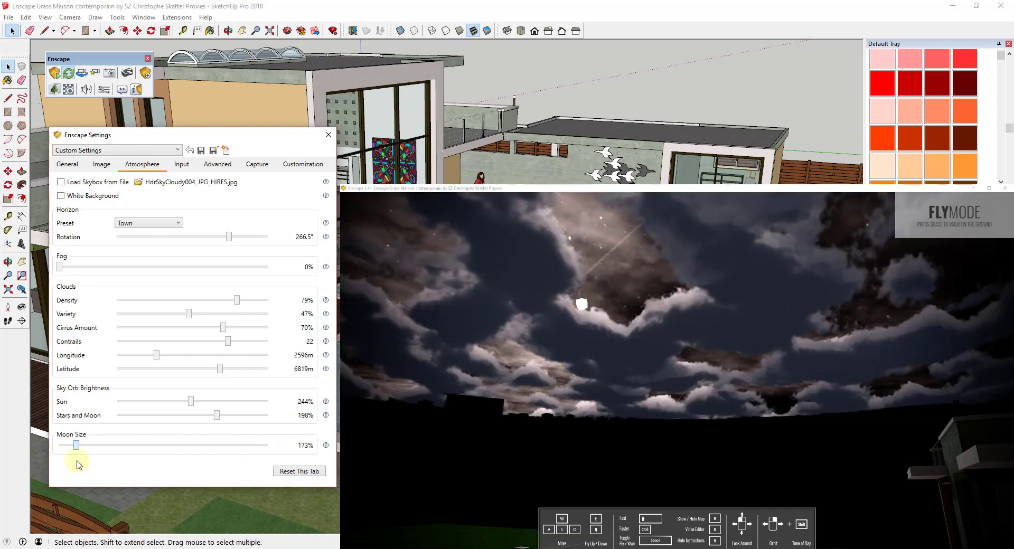
Examine the moonlit house, pool and garden in the rendering under the night sky settings
{"action": "right_click_drag", "start_coordinate": [659, 356], "coordinate": [659, 353], "text": "shift"}
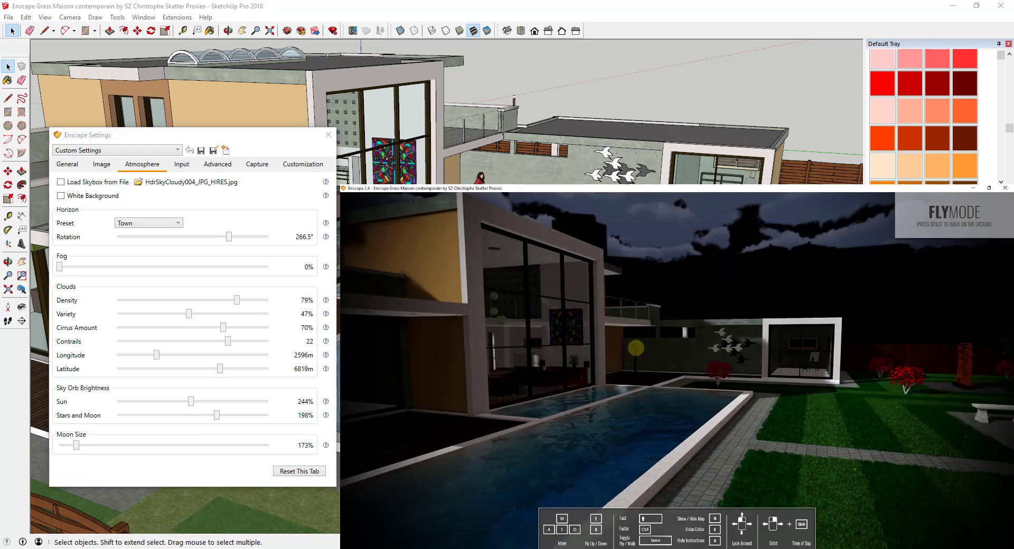
{"action": "key", "text": "s"}
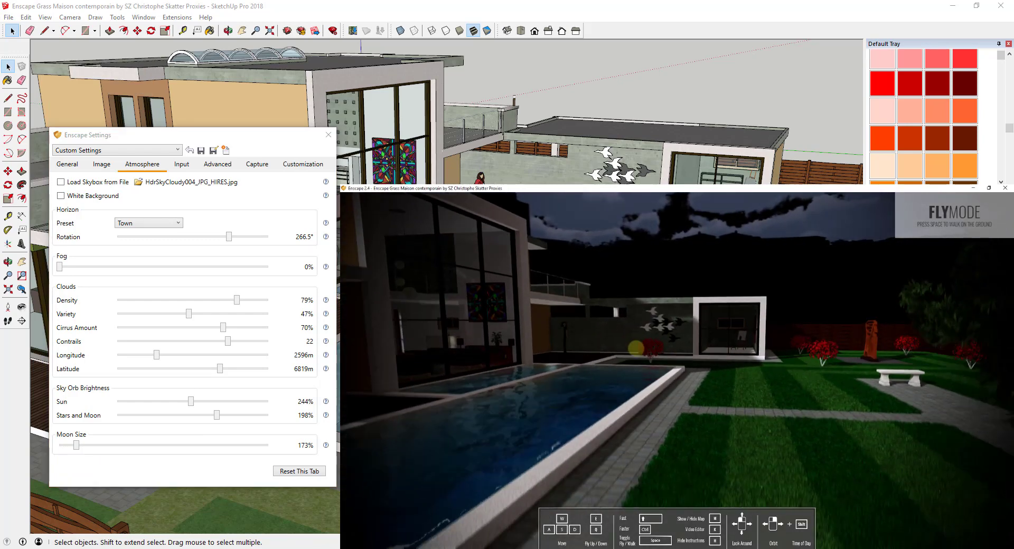
{"action": "left_click_drag", "start_coordinate": [632, 347], "coordinate": [567, 313]}
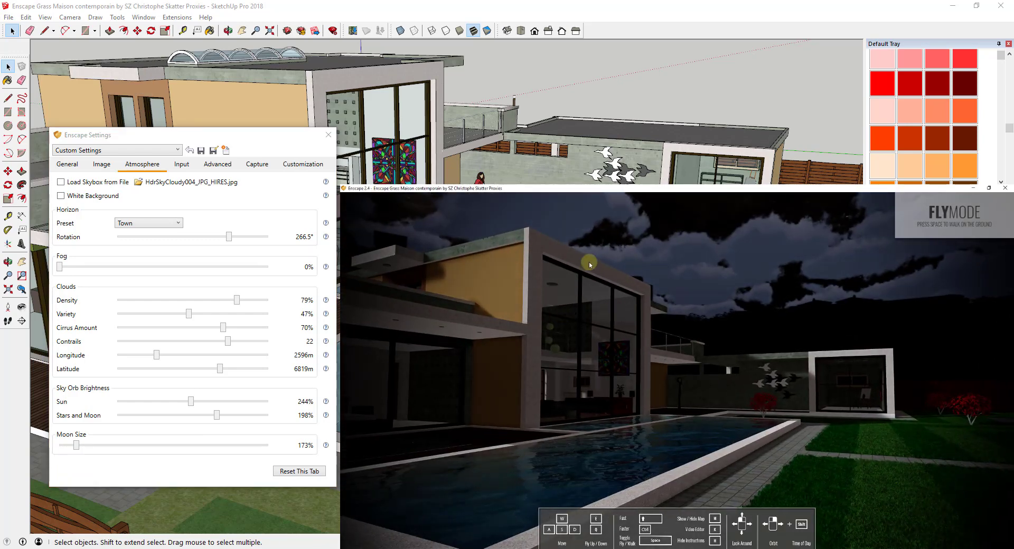
{"action": "left_click_drag", "start_coordinate": [711, 359], "coordinate": [526, 357]}
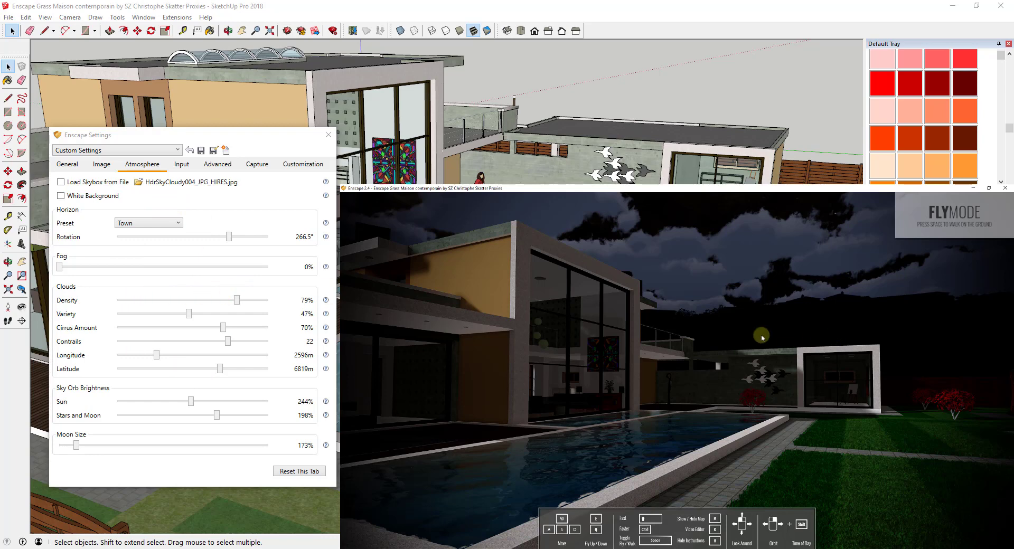
{"action": "left_click_drag", "start_coordinate": [741, 337], "coordinate": [662, 333]}
{"action": "left_click_drag", "start_coordinate": [602, 306], "coordinate": [456, 328]}
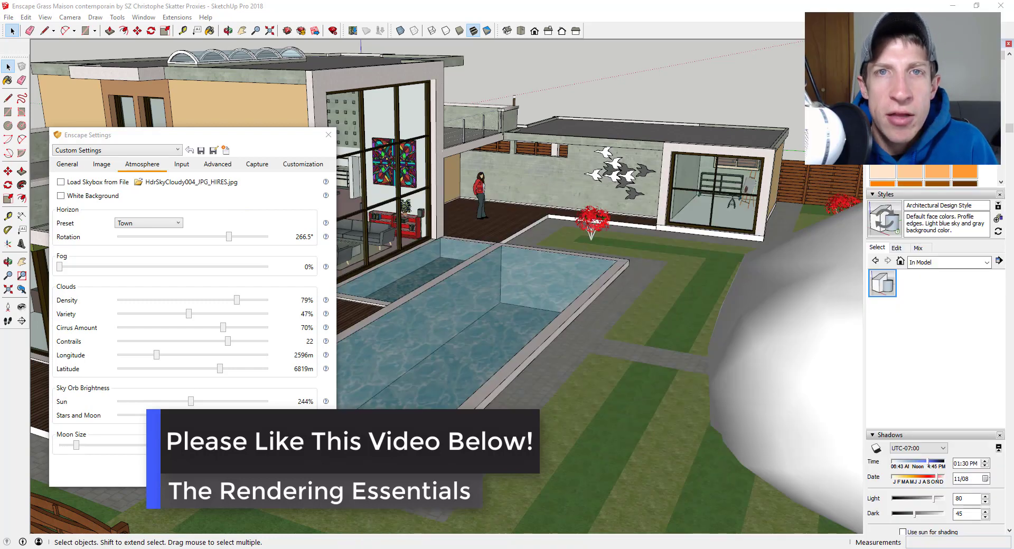